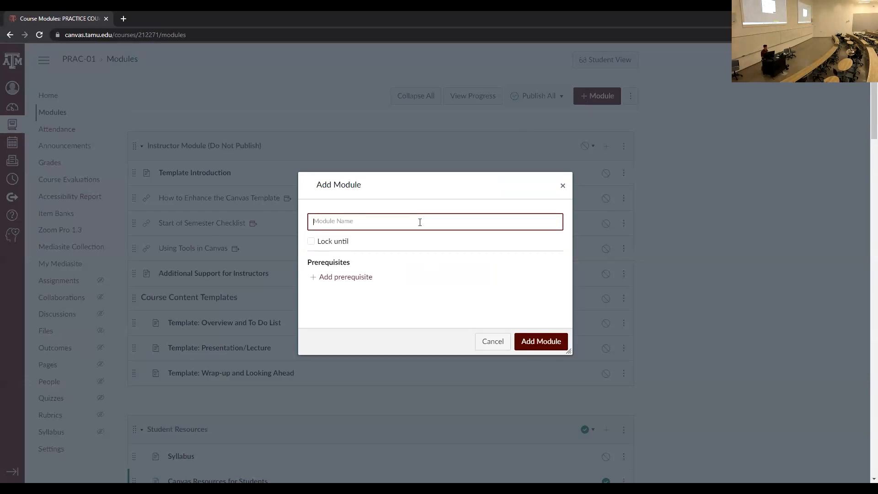
- Name the new module "Practice Module" and lock it until Aug 21, leaving the year out of the unlock date
type("Practice Module")
left_click(311, 243)
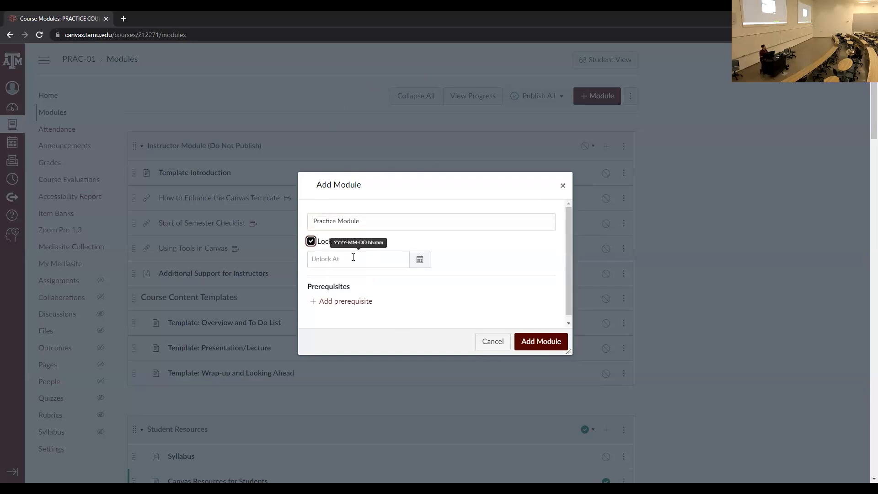
left_click(427, 261)
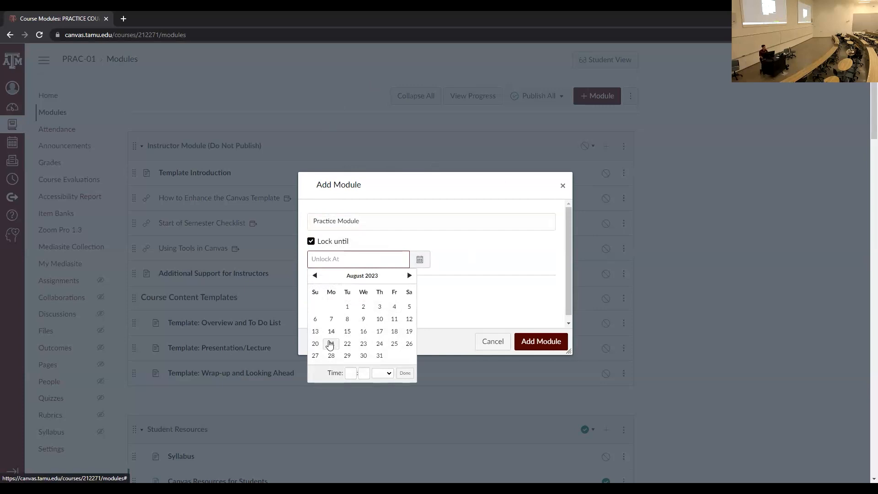
left_click(331, 344)
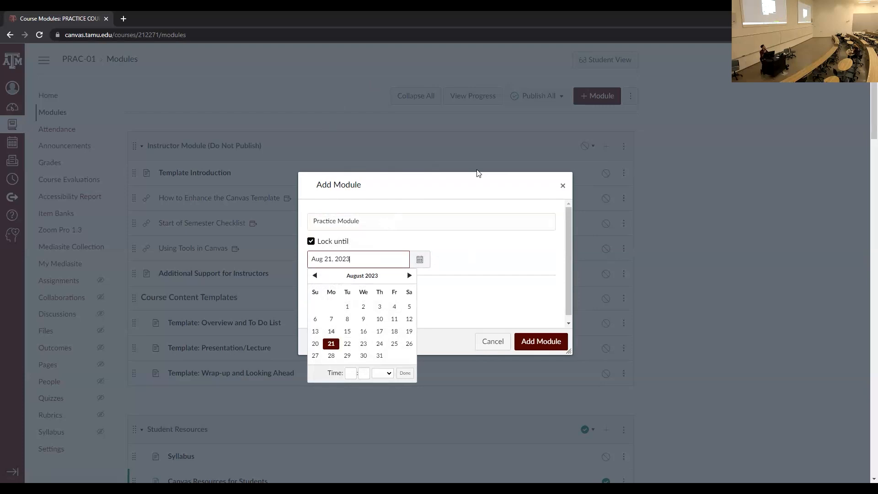
key("BackSpace")
key("BackSpace")
key("BackSpace")
key("BackSpace")
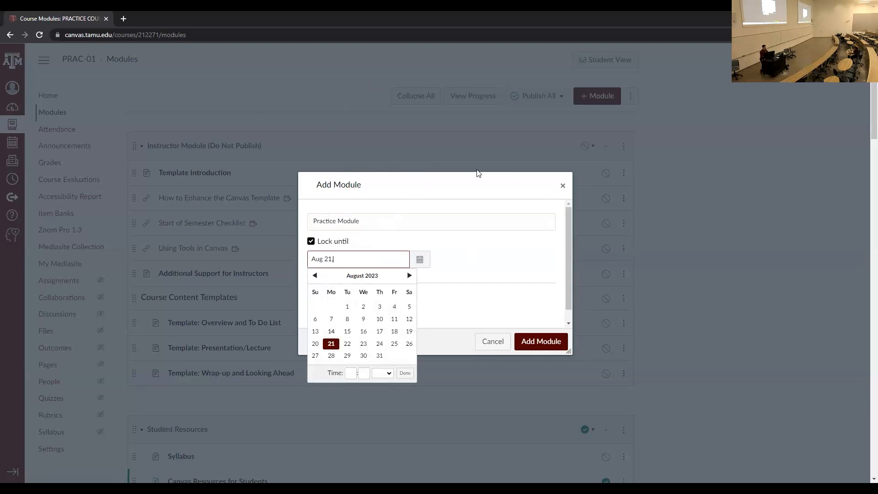
left_click(447, 271)
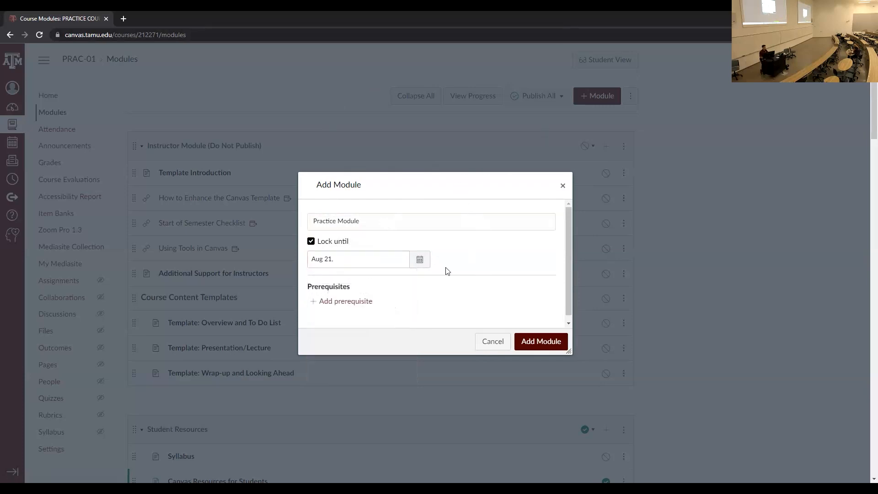
- Add a prerequisite to the new module and choose Module 1 for it
left_click(336, 302)
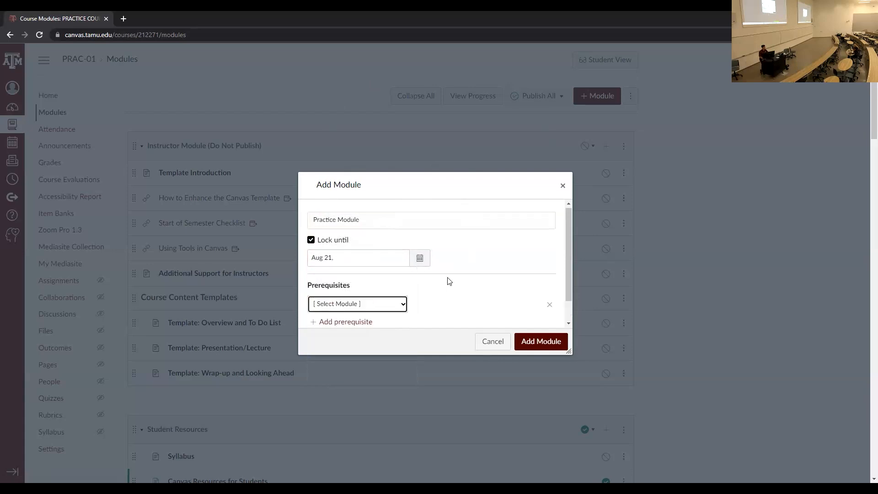
scroll(448, 281, "down", 1)
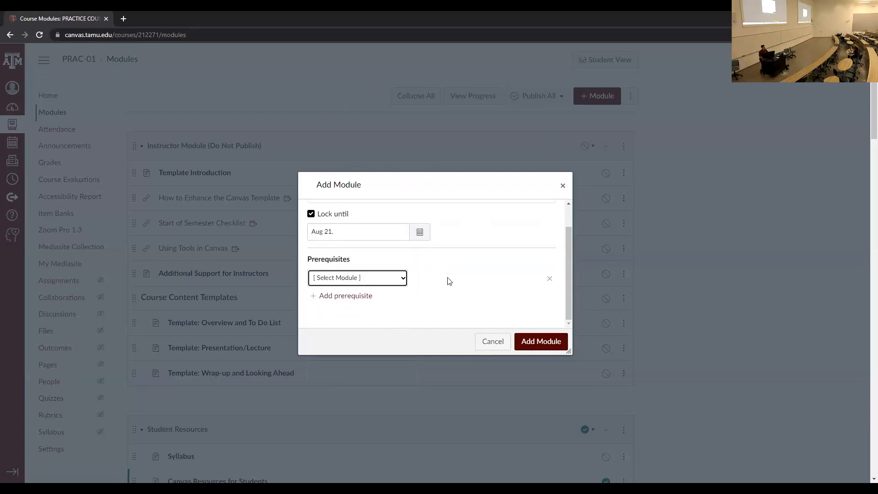
left_click(403, 281)
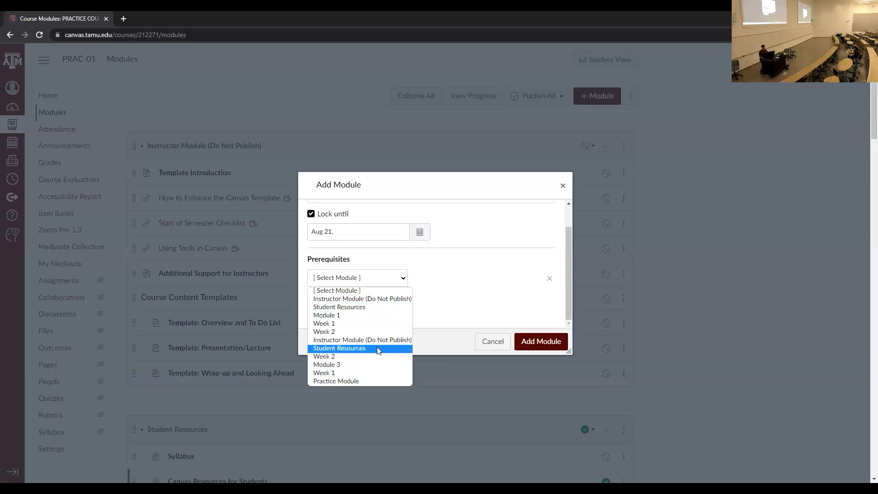
left_click(369, 315)
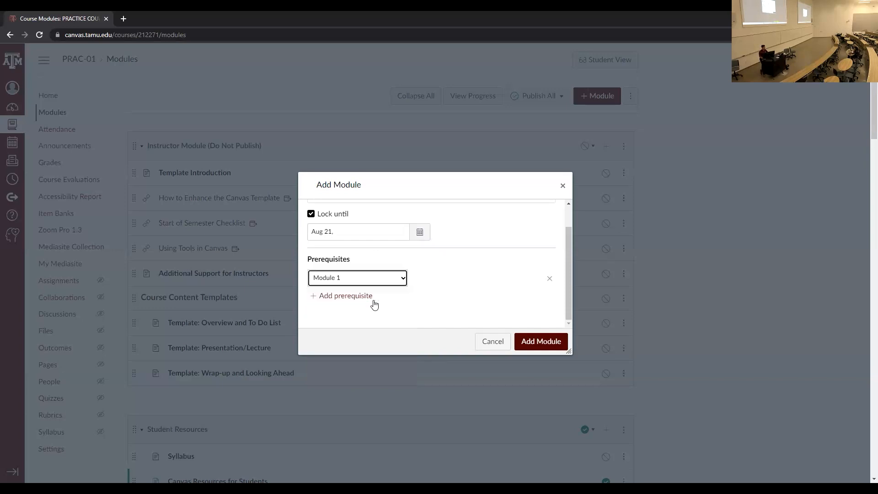
left_click(359, 279)
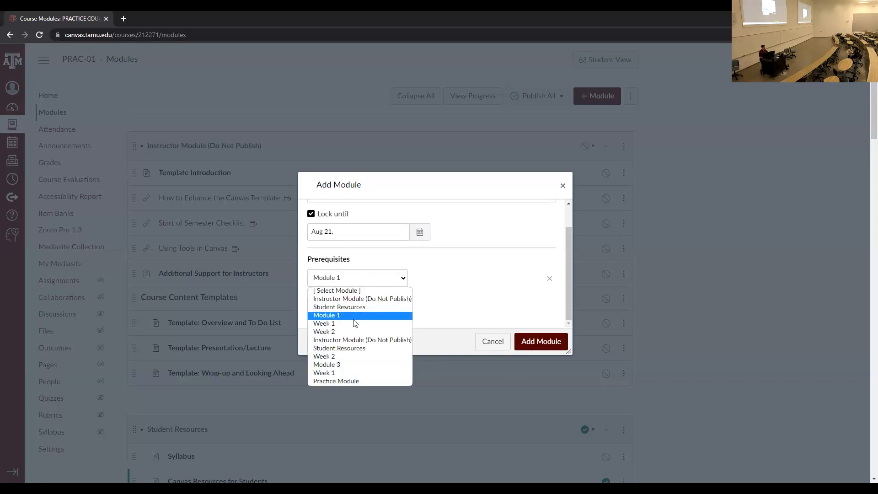
left_click(353, 319)
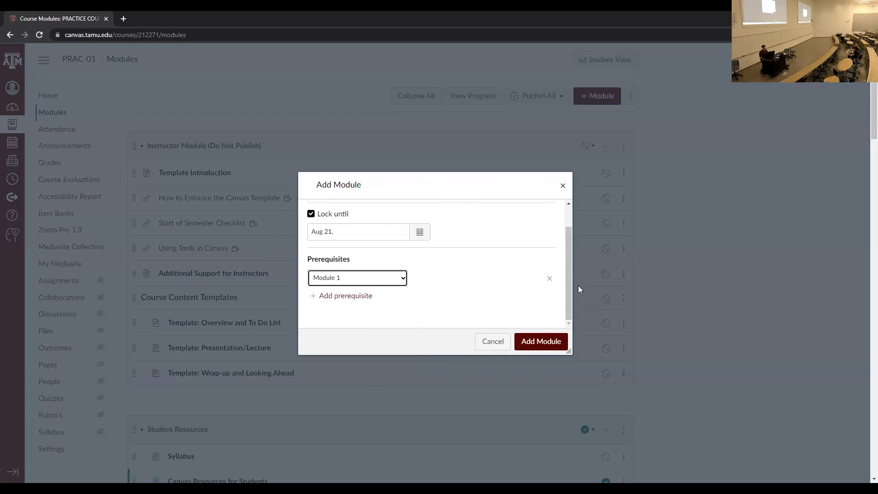
- Remove the prerequisite and close the new module form without saving it
left_click(549, 279)
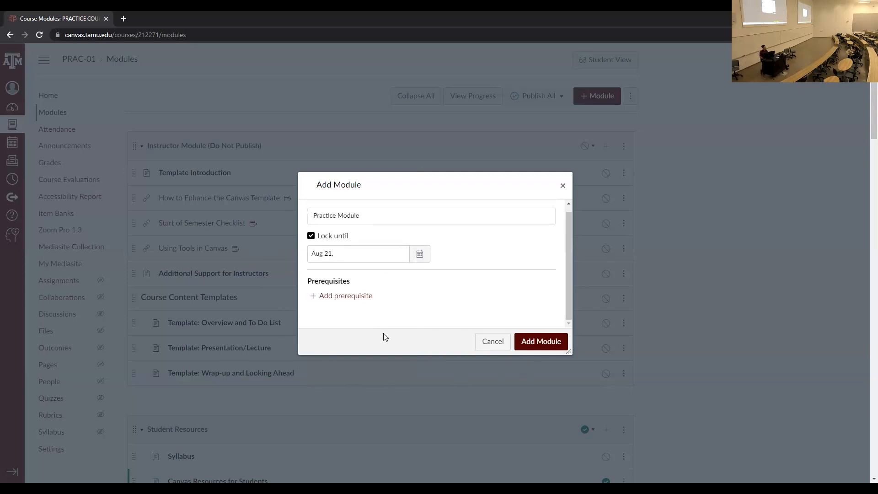
left_click(562, 186)
scroll(780, 251, "down", 4)
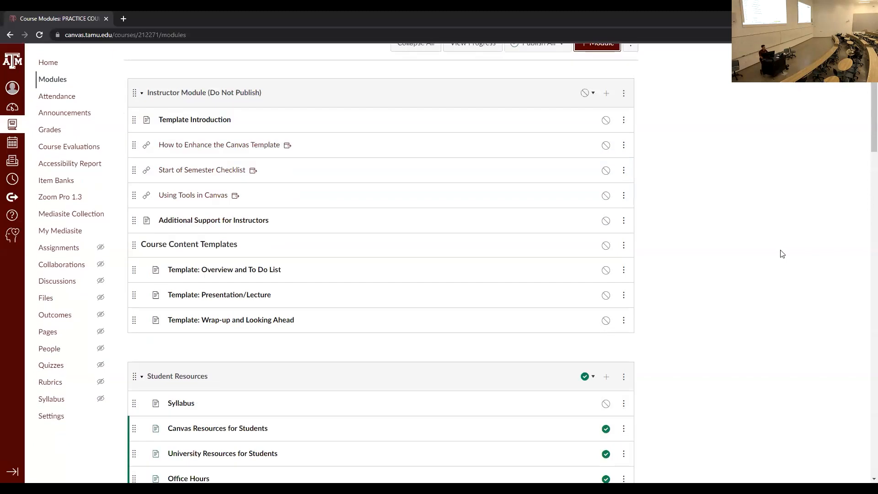
scroll(760, 332, "down", 4)
scroll(603, 219, "down", 1)
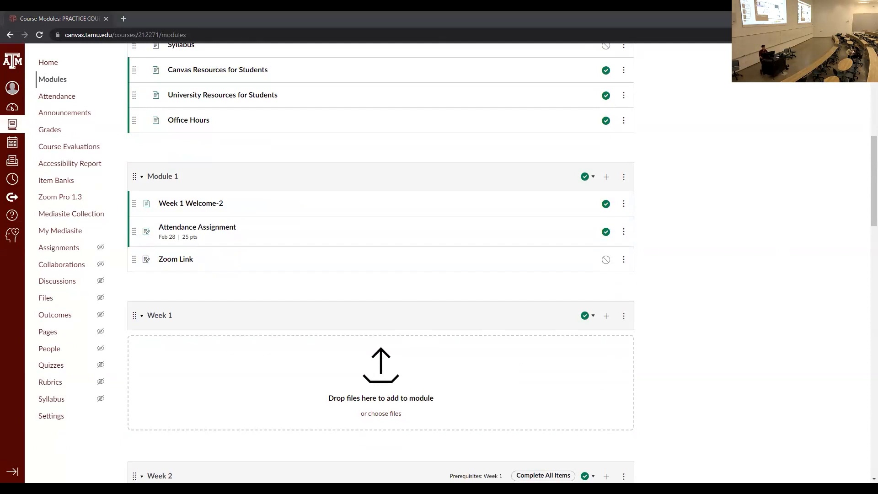
- Switch to the PowerPoint deck, present the slides from Create Modules to Adding Content to Module, and return to Canvas
key("alt+Tab")
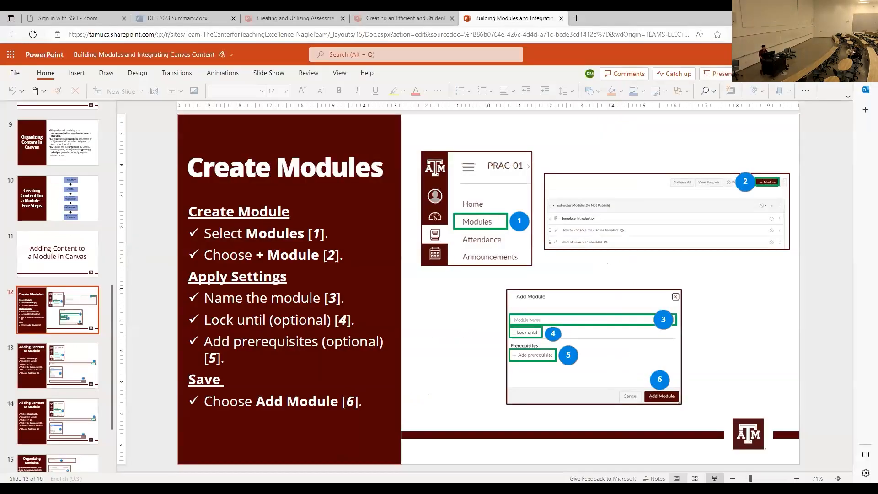
key("shift+F5")
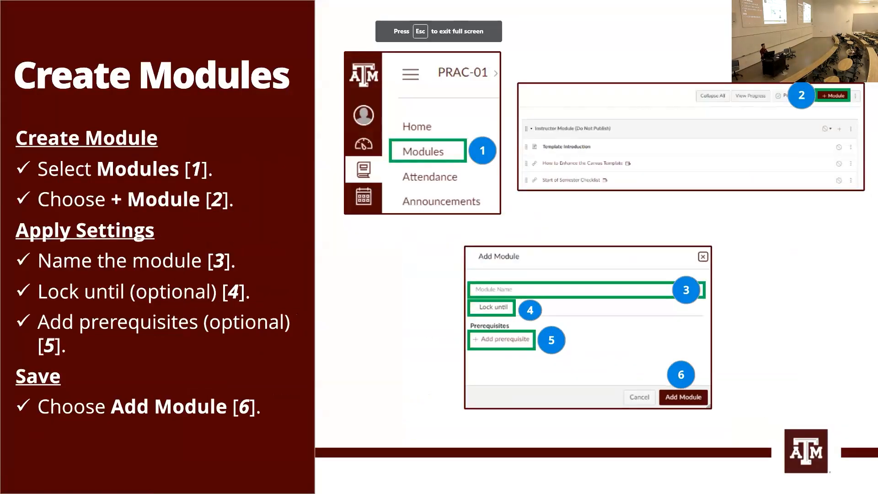
key("Right")
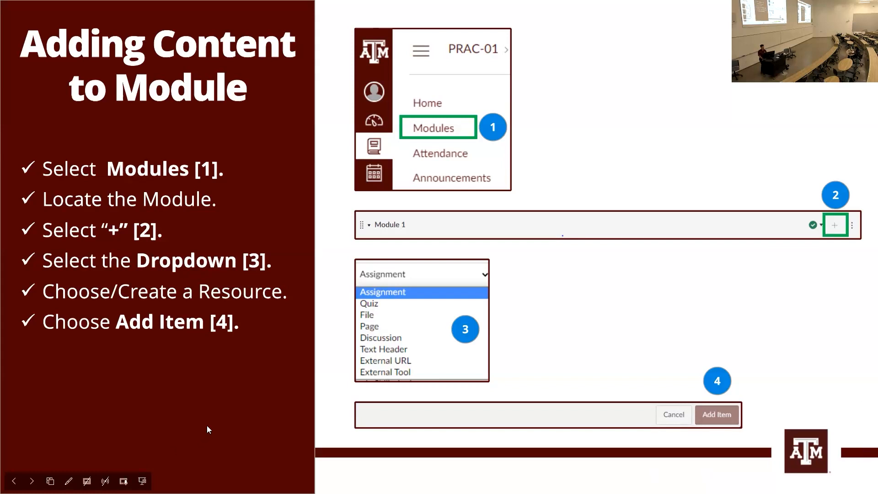
key("Escape")
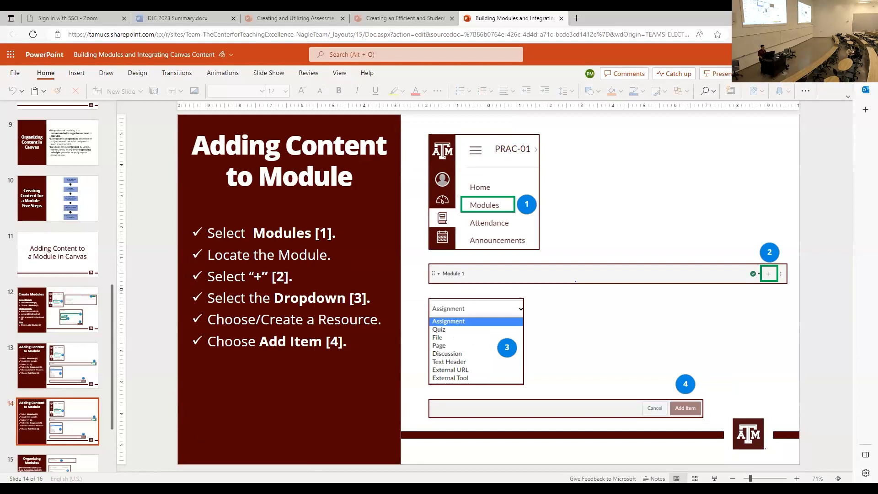
key("alt+Tab")
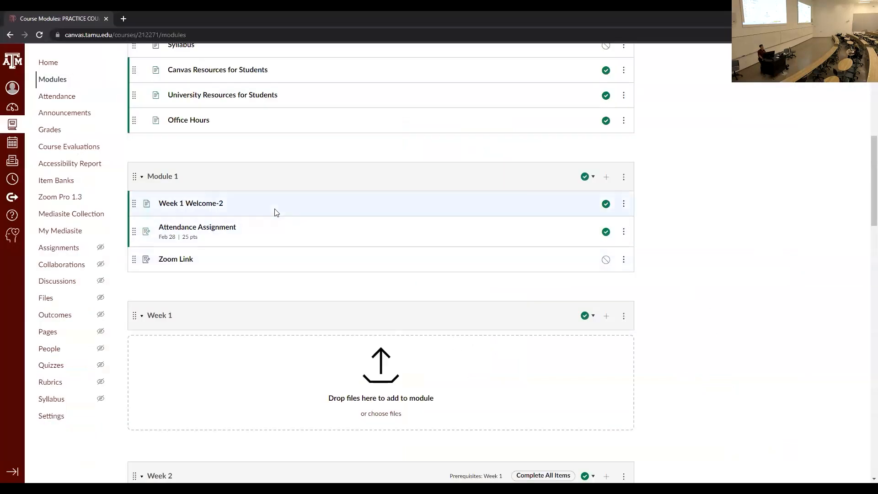
- Start adding an item to Module 1 and examine the assignments on offer, including the Create Assignment option
left_click(607, 177)
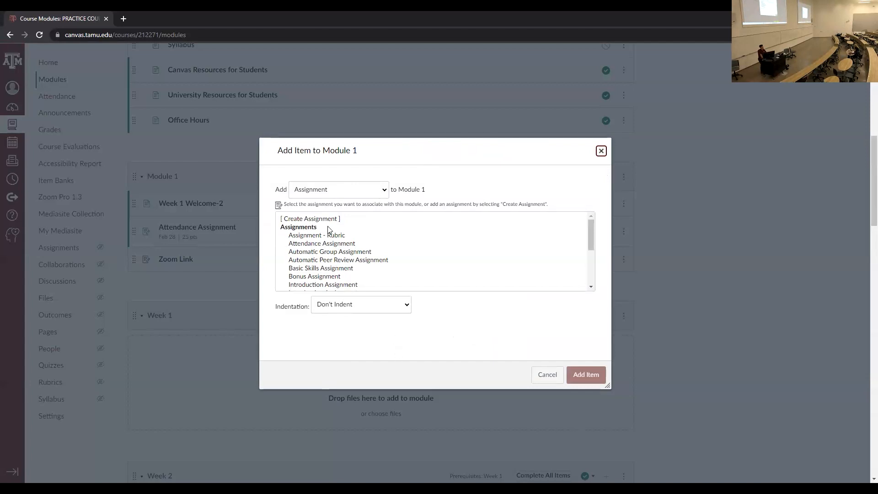
scroll(328, 229, "down", 3)
scroll(329, 238, "down", 1)
scroll(339, 267, "up", 3)
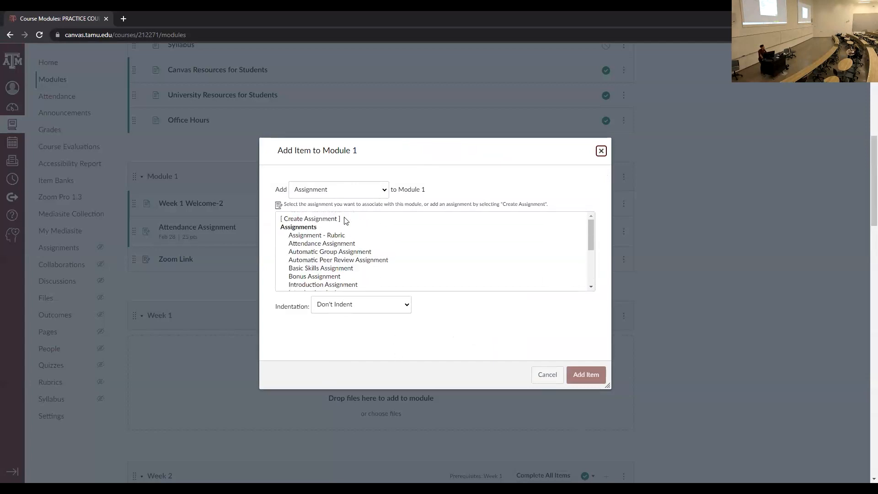
left_click(357, 191)
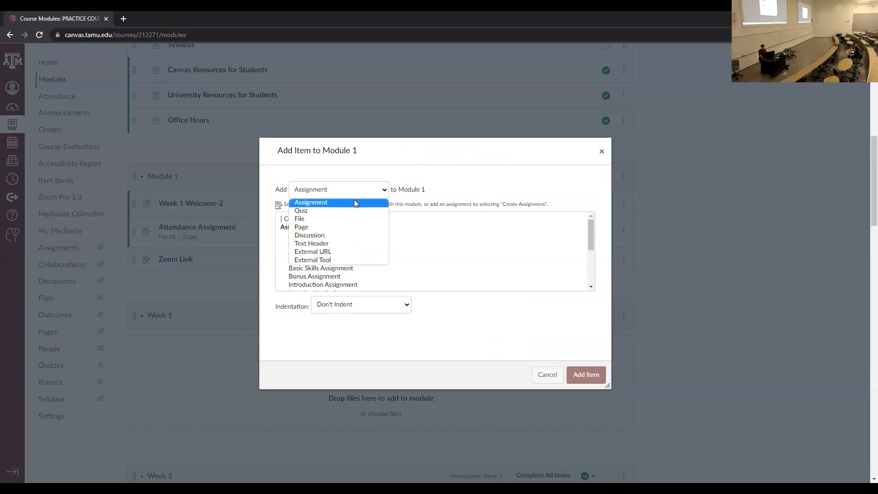
left_click(354, 202)
scroll(336, 242, "down", 3)
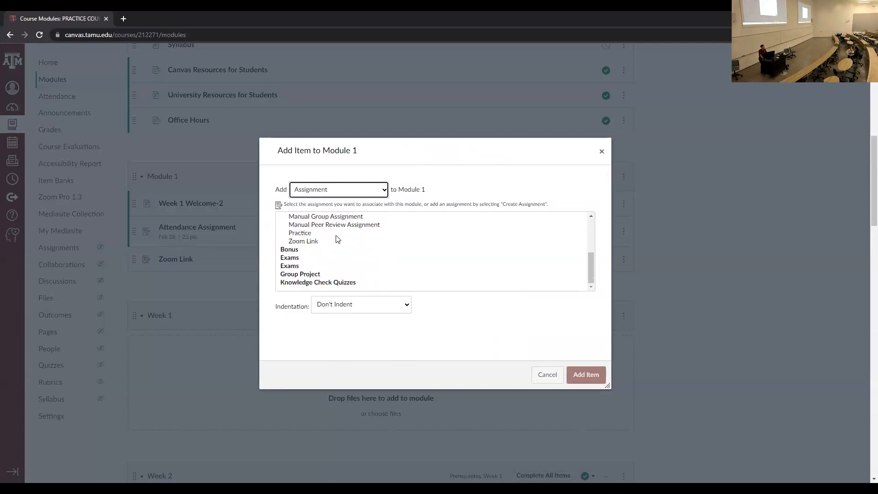
scroll(338, 237, "up", 1)
scroll(337, 236, "up", 3)
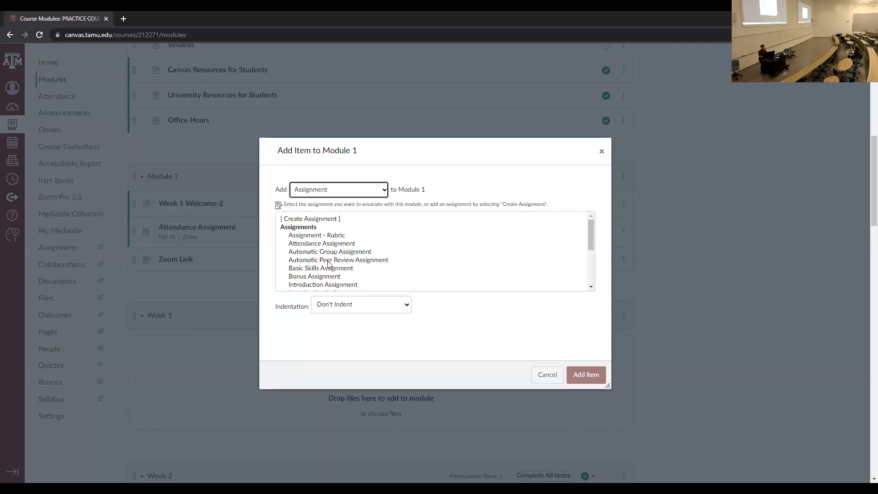
left_click(325, 219)
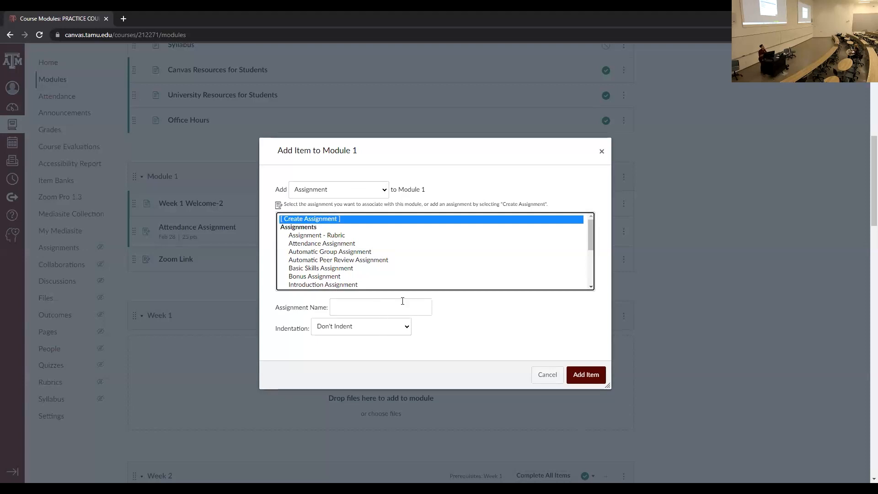
scroll(395, 231, "down", 5)
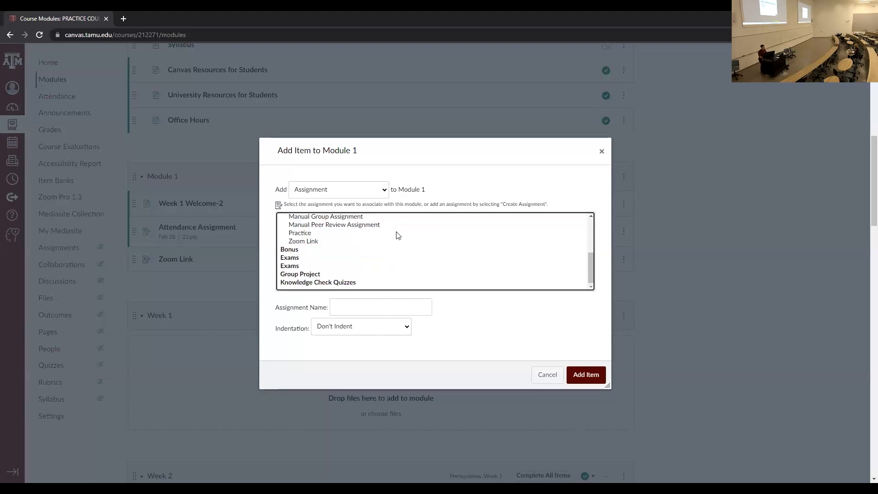
- Change the item type for Module 1 to Quiz and look through the available quizzes
left_click(346, 186)
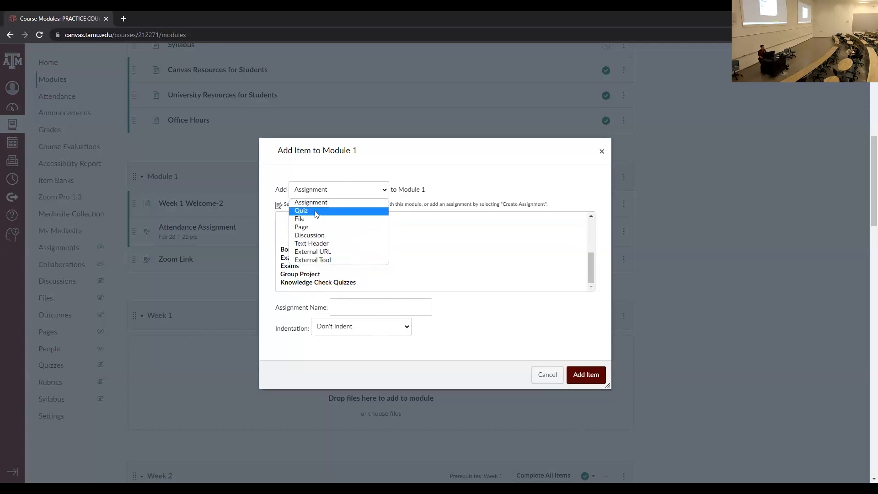
left_click(315, 210)
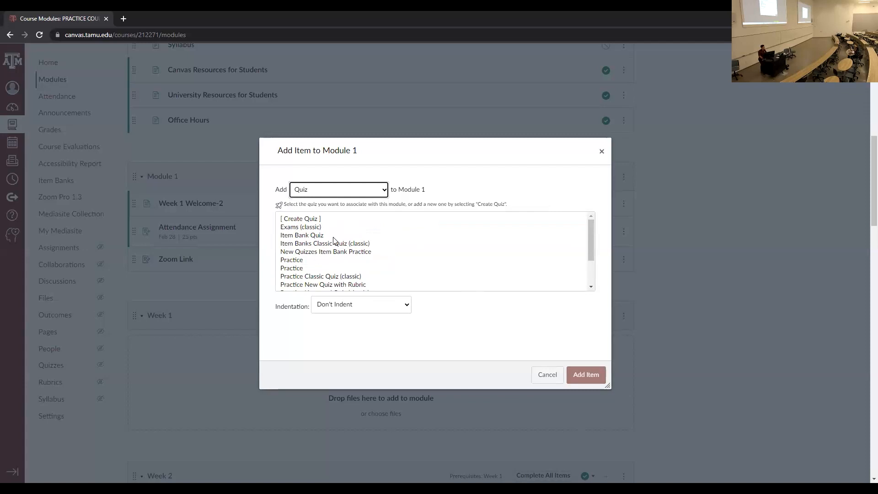
scroll(335, 240, "down", 1)
scroll(334, 233, "up", 1)
- Change the item type for Module 1 to File and look through the course files
left_click(339, 194)
left_click(324, 219)
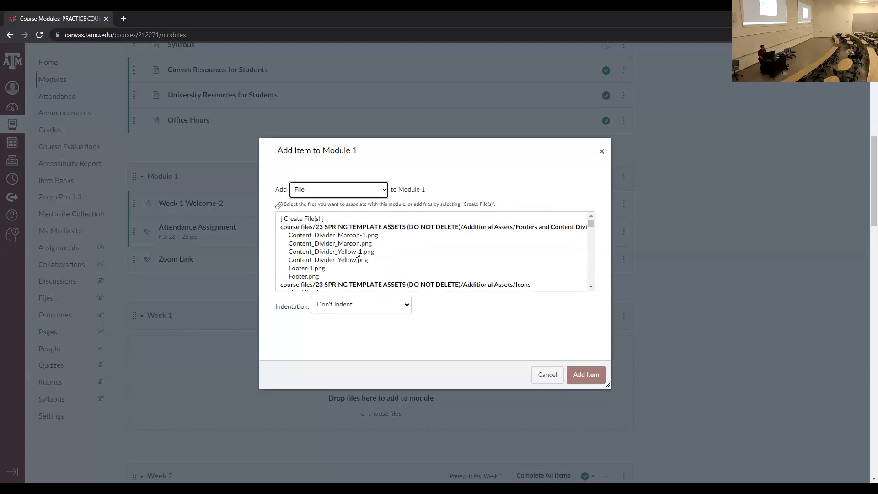
scroll(533, 274, "down", 1)
scroll(532, 274, "down", 5)
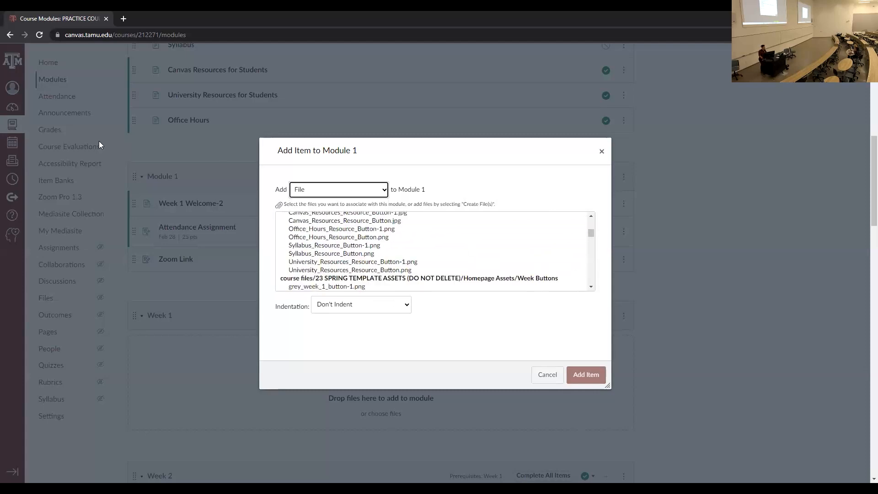
scroll(396, 228, "down", 3)
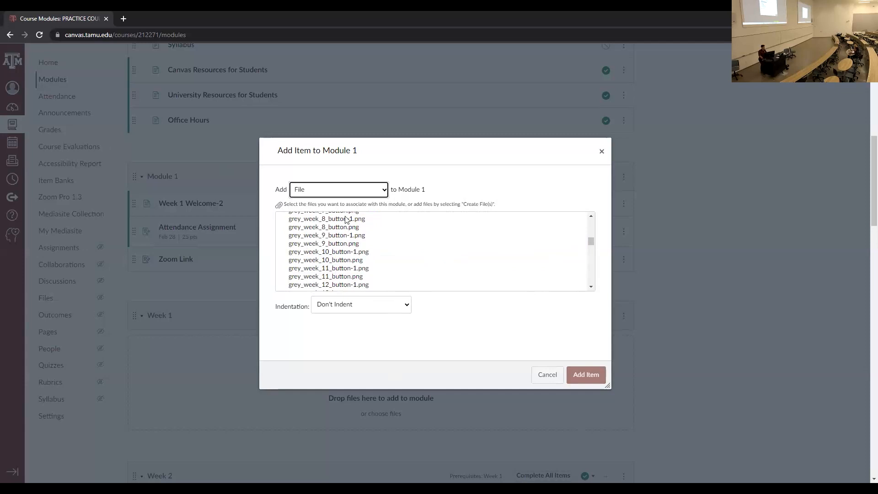
- Change the item type for Module 1 to Page, look through the course pages, and select the Create Page option
left_click(342, 190)
left_click(316, 228)
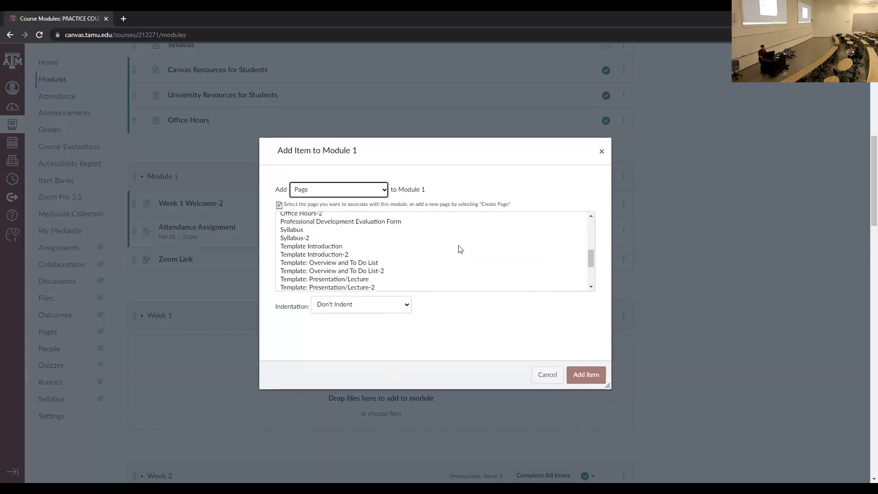
scroll(459, 249, "down", 3)
scroll(460, 249, "up", 10)
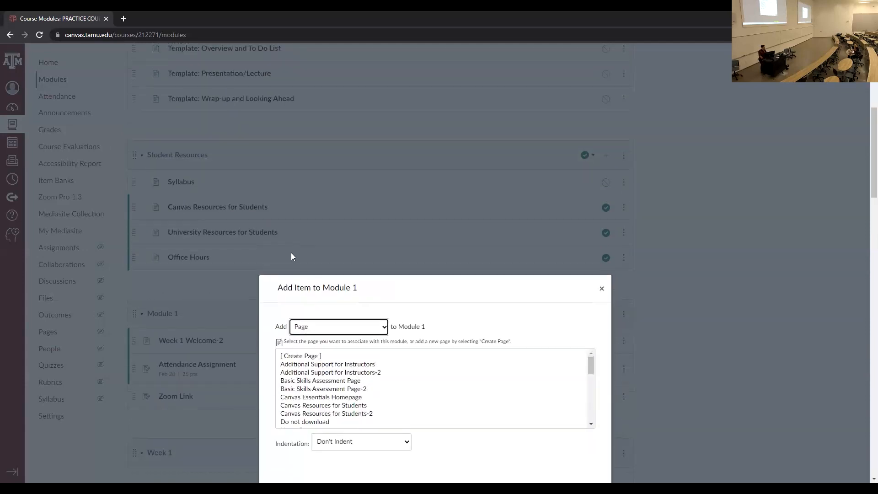
middle_click(424, 282)
left_click(346, 265)
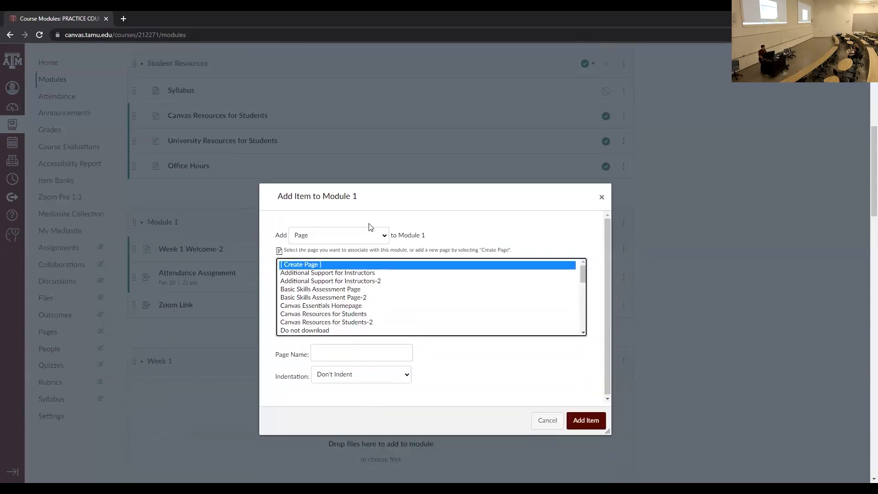
- Change the item type for Module 1 to Discussion, look over the available topics, and cancel adding the item
left_click(383, 236)
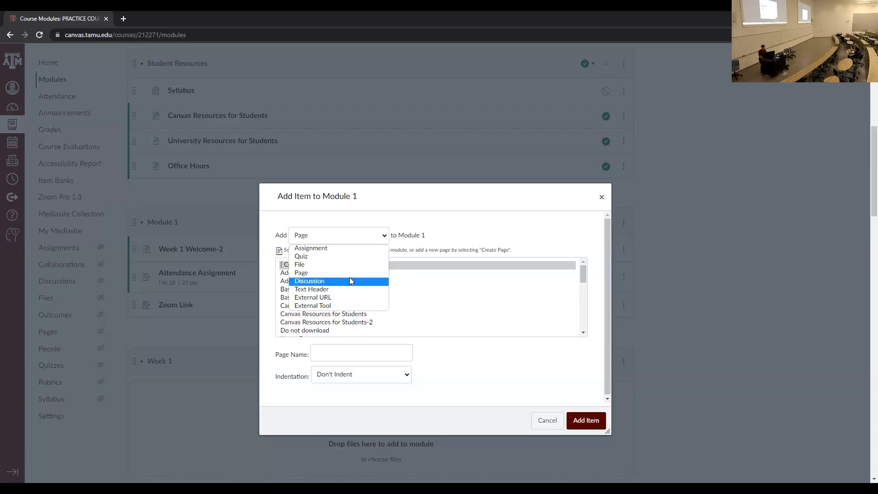
left_click(350, 281)
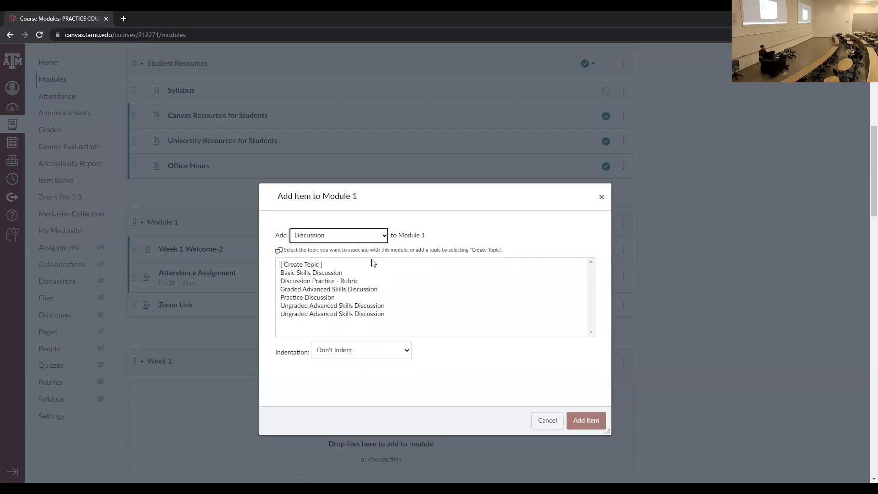
left_click(552, 421)
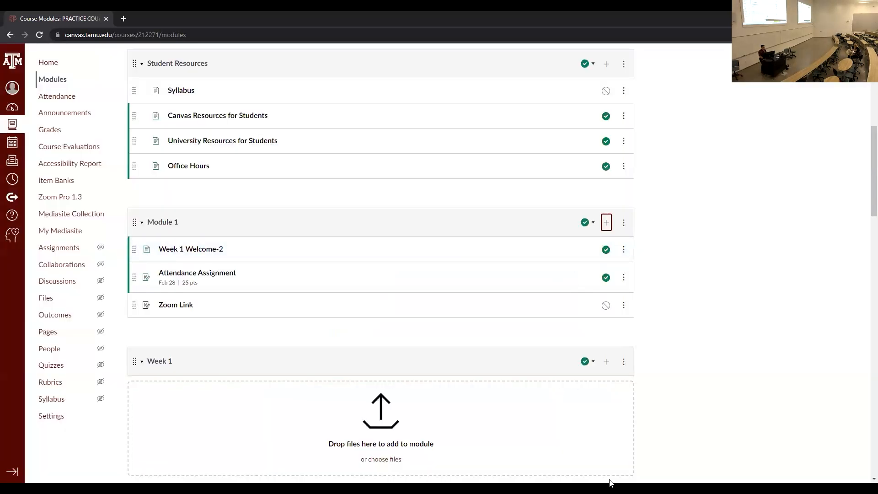
- Switch to the PowerPoint presentation and advance from Adding Content to Module to the Organizing Modules slide
key("alt+Tab")
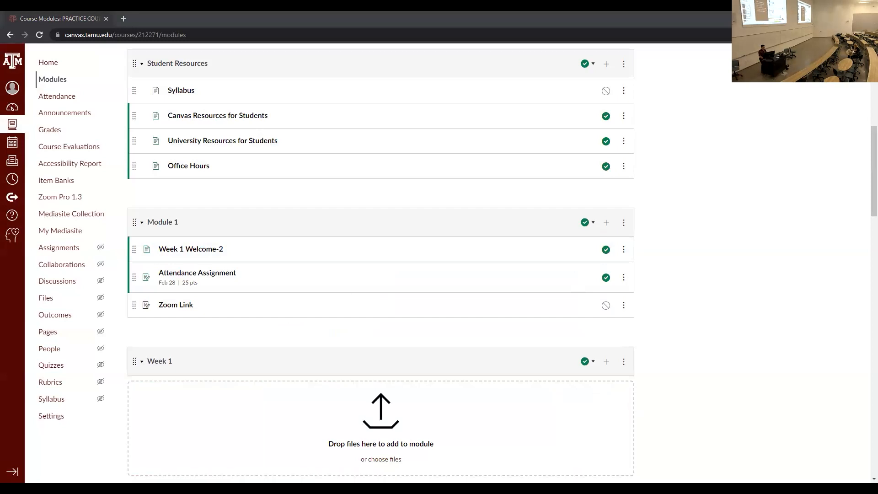
key("alt+Tab")
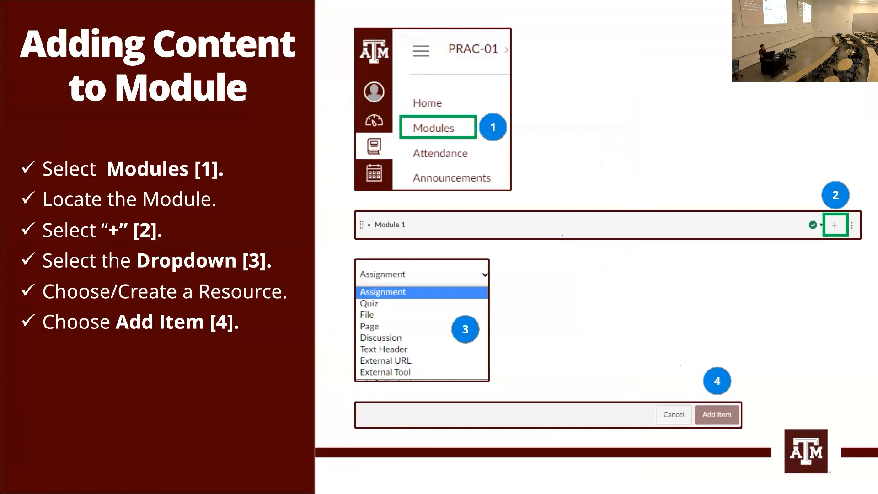
key("Right")
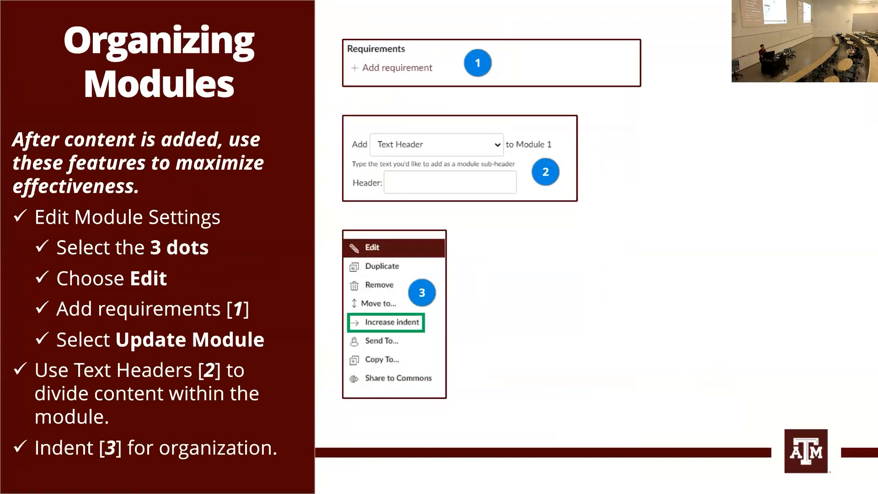
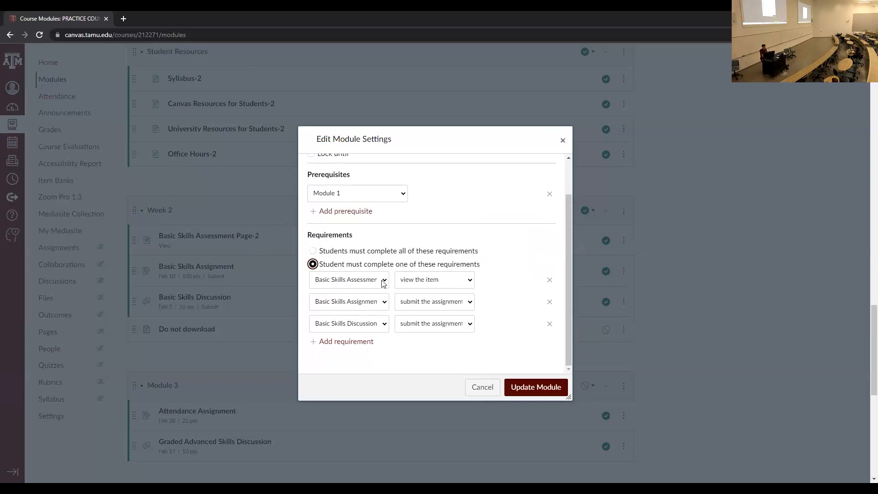
- Try the Week 2 requirement options, switching to completing all requirements and adding another requirement, and close the settings without updating the module
left_click(466, 284)
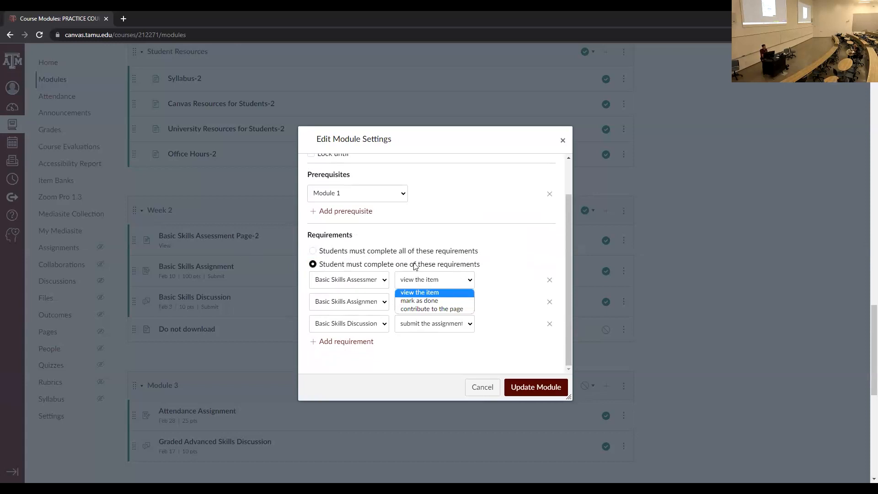
left_click(312, 264)
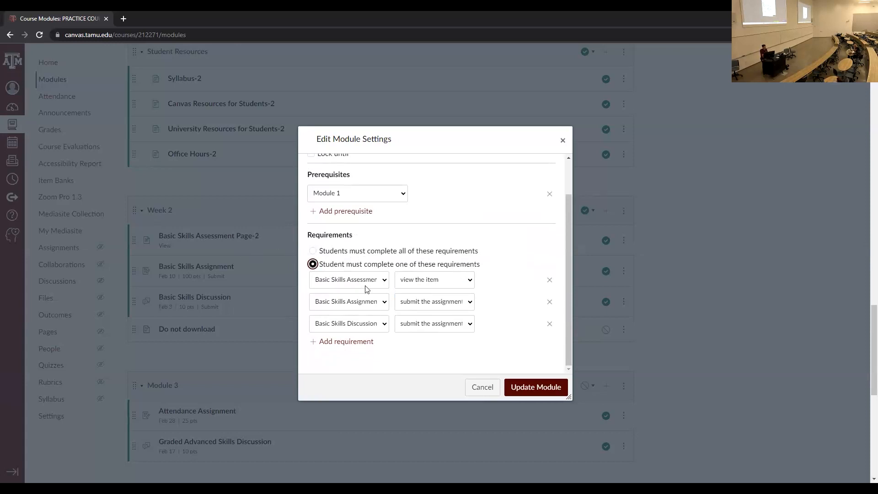
left_click(313, 251)
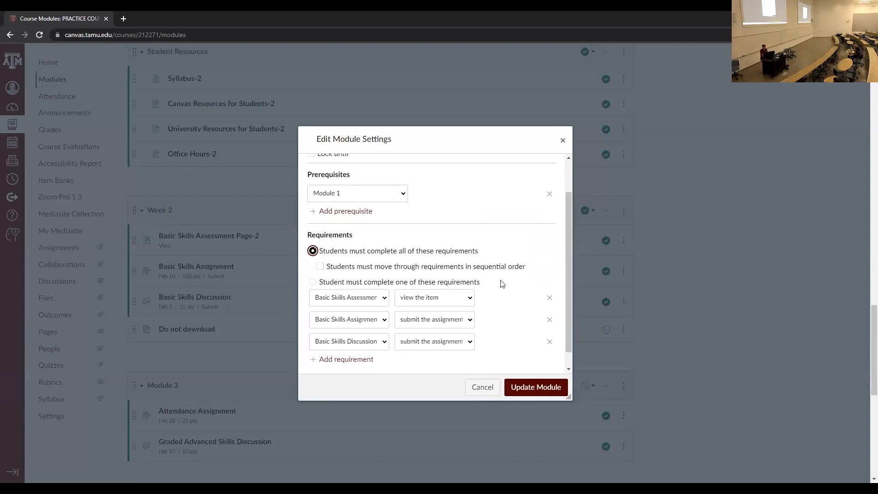
scroll(517, 298, "down", 1)
left_click(344, 344)
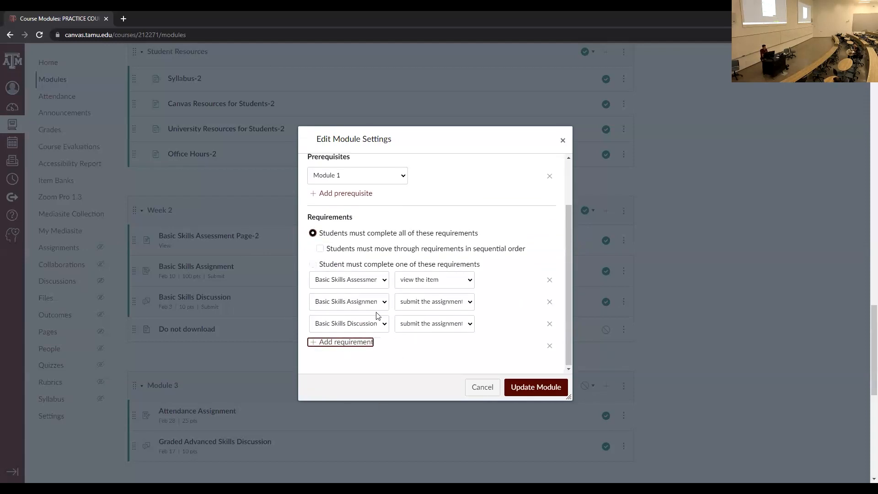
left_click(562, 138)
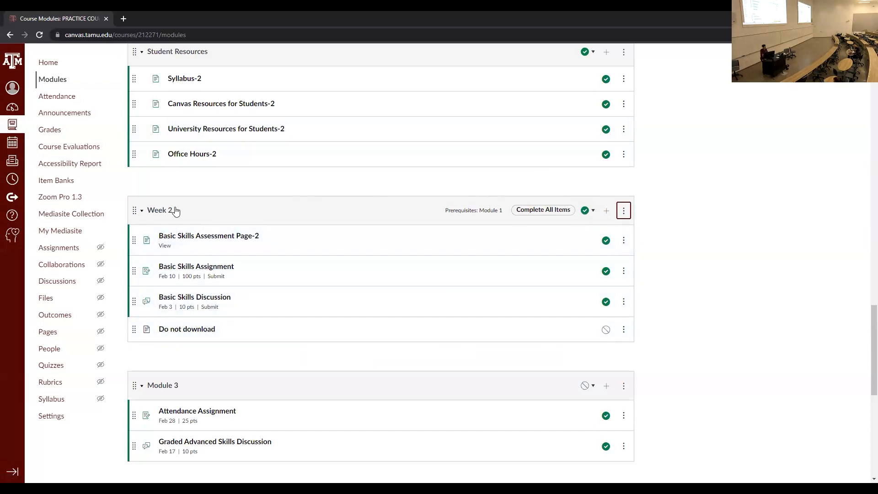
- Reopen the Week 2 module settings, review the prerequisite and completion requirements, and close the settings
left_click(623, 212)
left_click(603, 239)
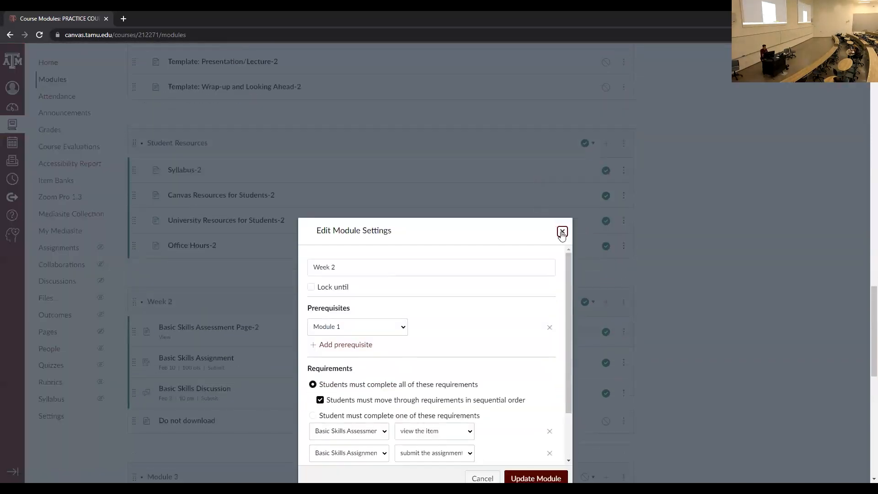
left_click(562, 231)
left_click(625, 304)
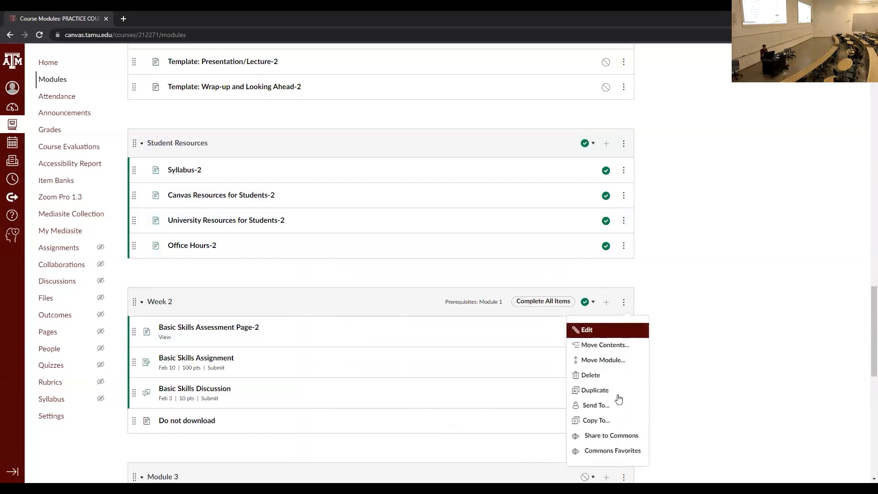
scroll(617, 395, "down", 2)
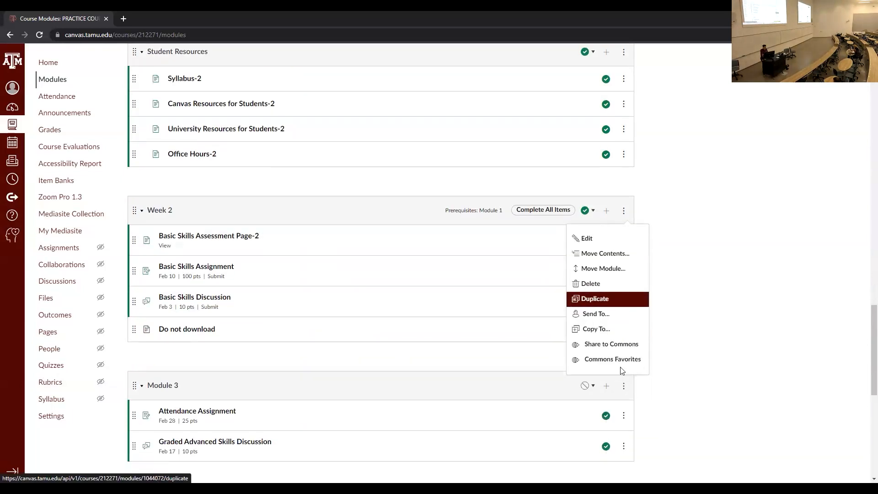
left_click(603, 244)
scroll(489, 389, "down", 2)
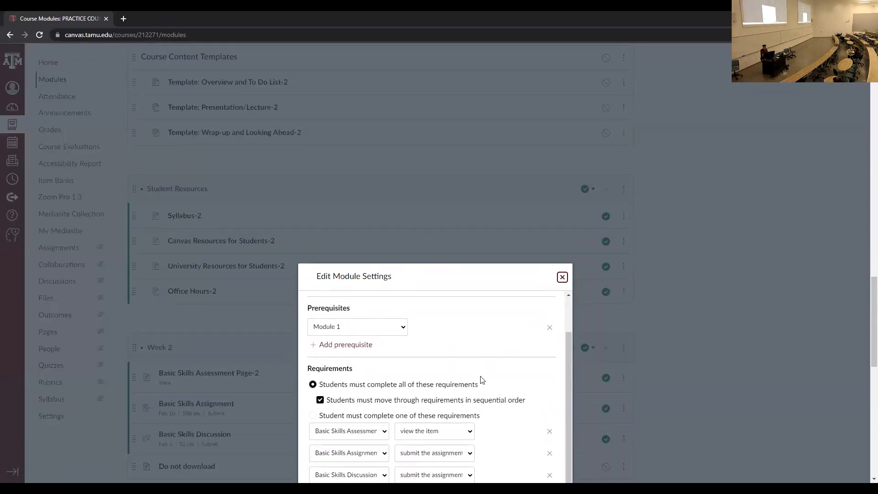
scroll(496, 373, "down", 2)
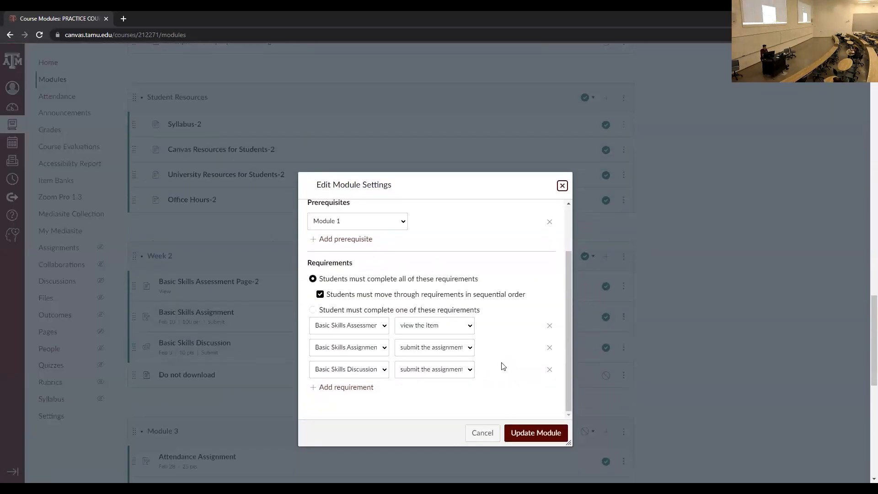
left_click(562, 186)
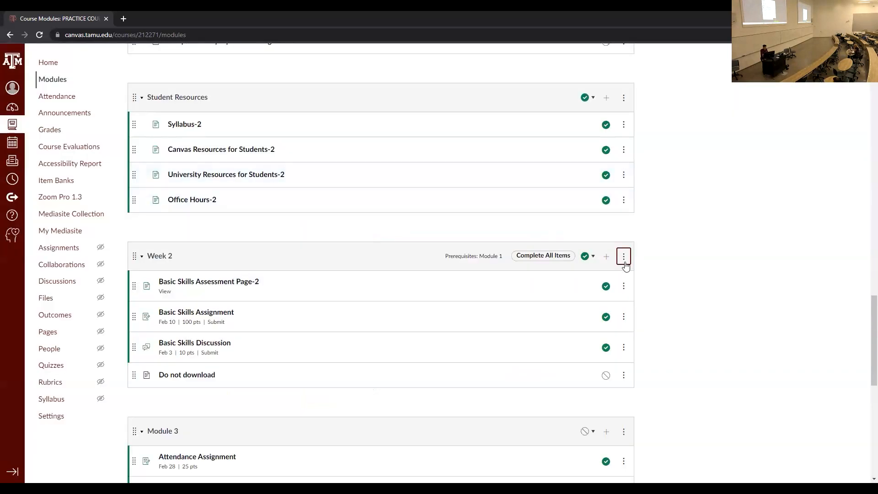
- Check the Week 2 module settings once more from the lock option to the requirements and close them without changes
left_click(623, 257)
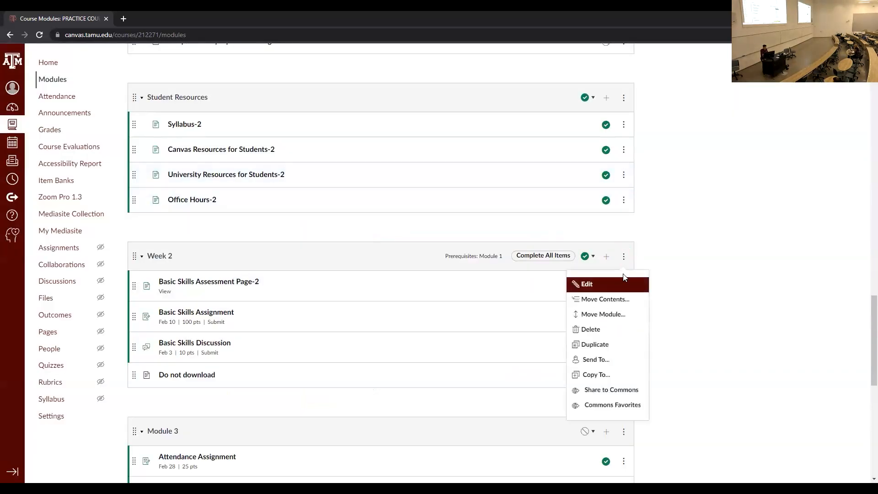
left_click(625, 284)
scroll(478, 284, "down", 1)
scroll(494, 229, "up", 1)
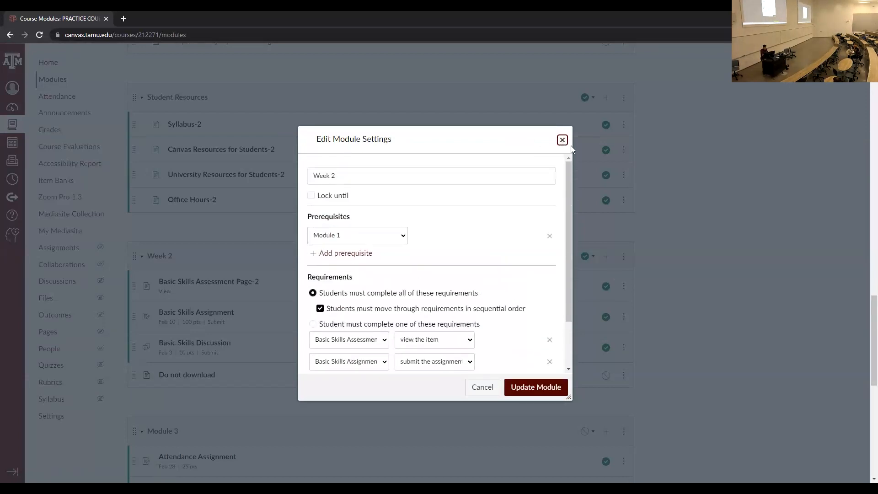
left_click(562, 140)
- Start adding an item to Week 2, examine the indentation levels and item types, and view the available quizzes
scroll(627, 160, "up", 7)
scroll(640, 183, "down", 5)
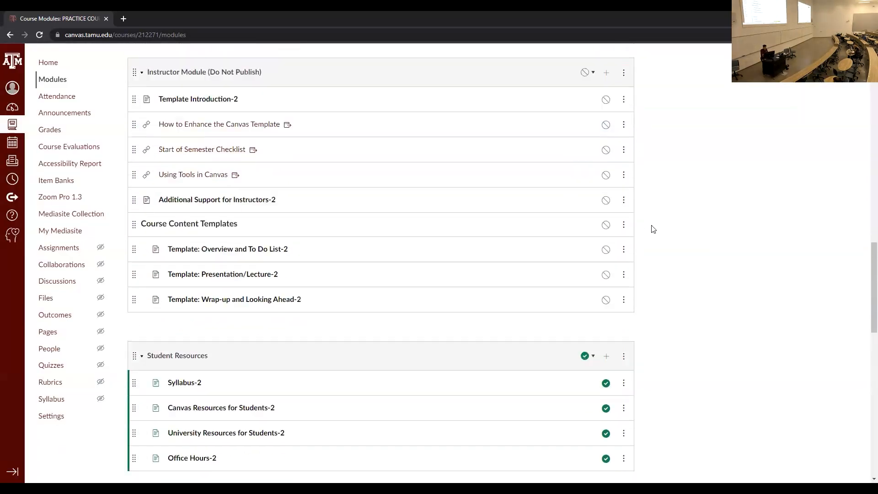
left_click(607, 348)
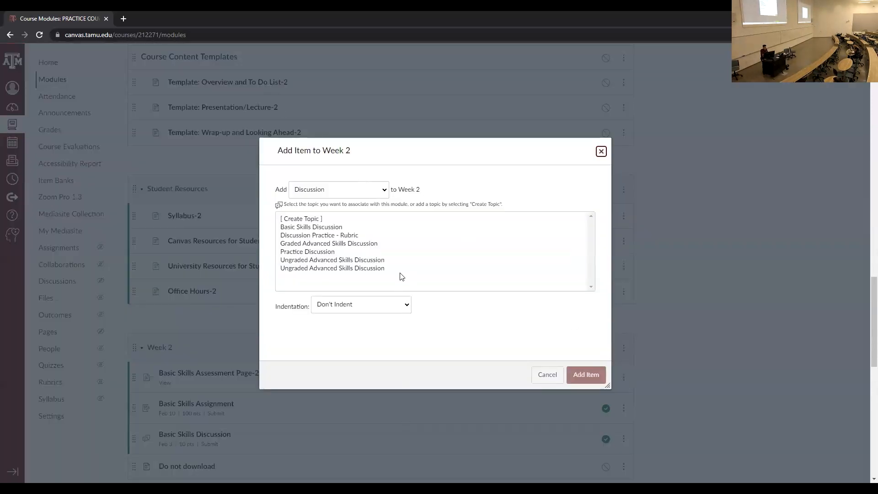
left_click(408, 305)
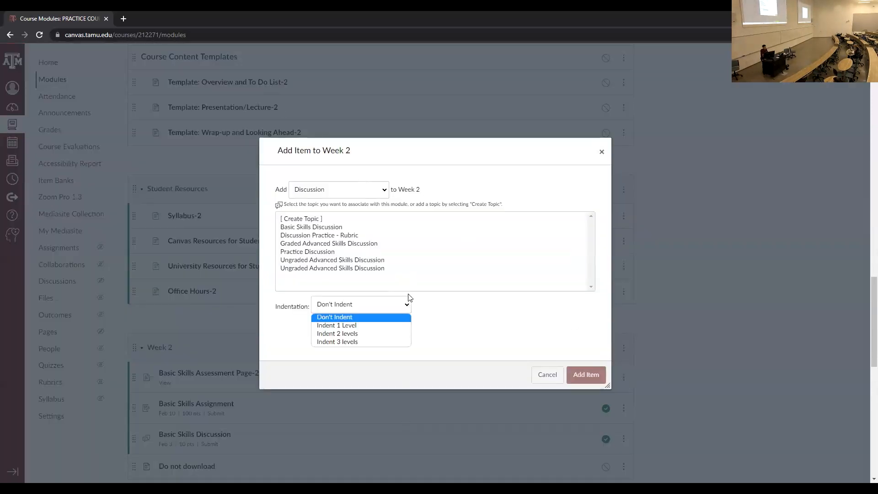
left_click(371, 198)
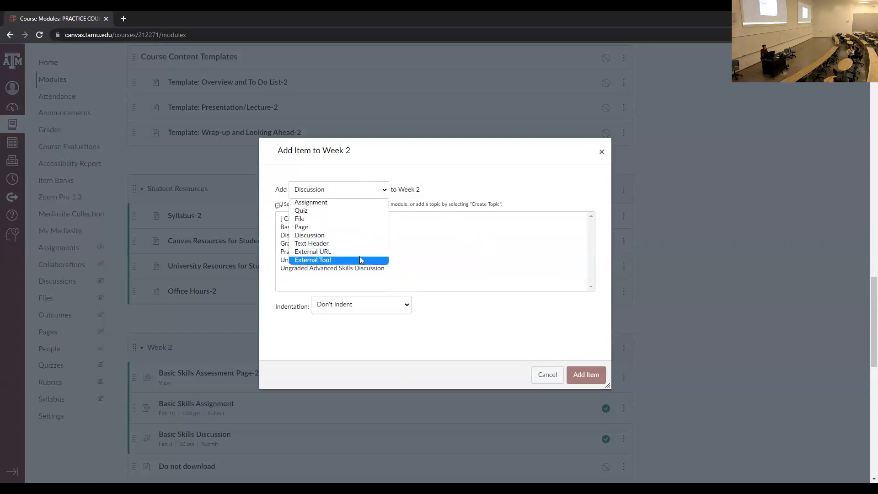
left_click(345, 211)
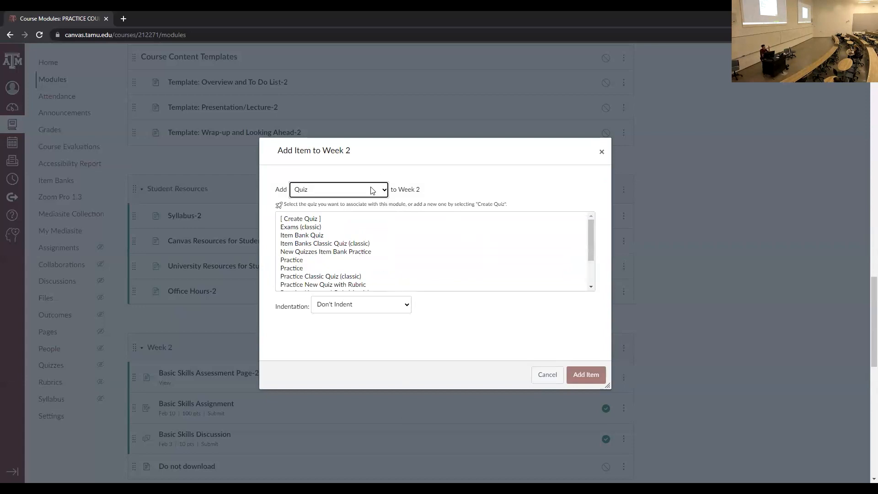
- Create an assignment named Practice in the Week 2 module with its indentation set to Indent 1 Level
left_click(373, 191)
left_click(358, 200)
scroll(358, 247, "down", 5)
left_click(358, 261)
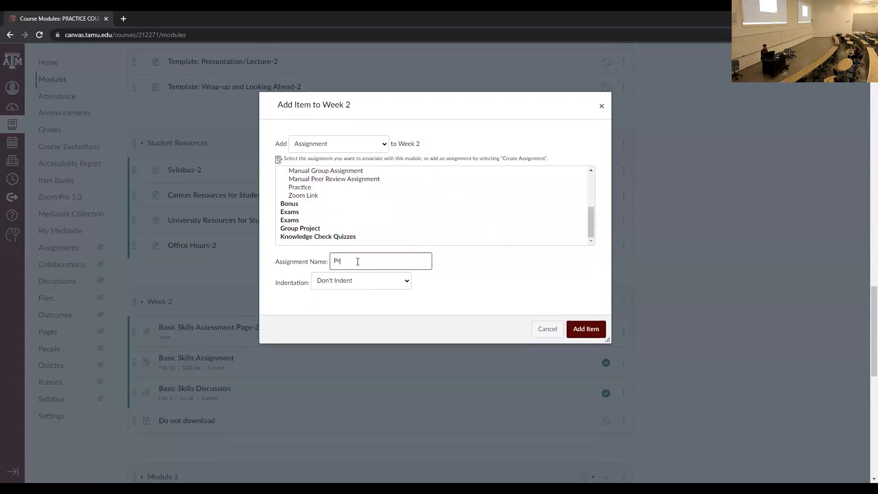
left_click(371, 290)
left_click(359, 299)
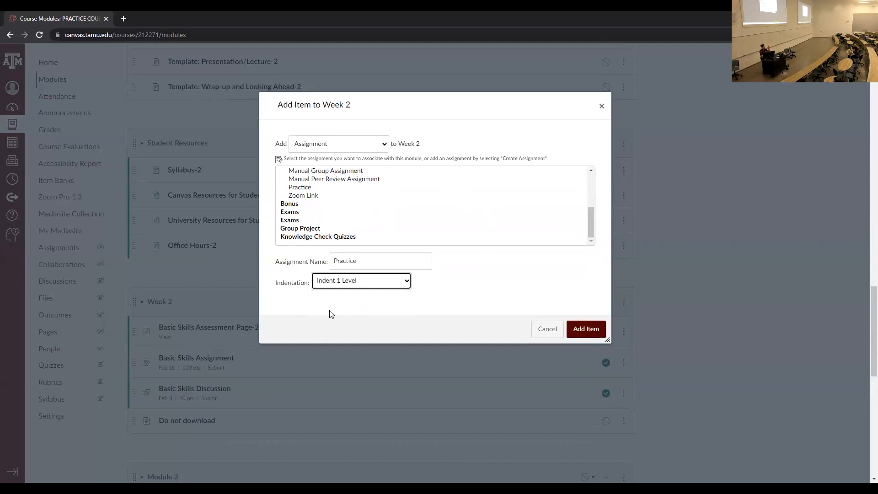
left_click(586, 329)
scroll(144, 424, "down", 1)
scroll(144, 424, "down", 1)
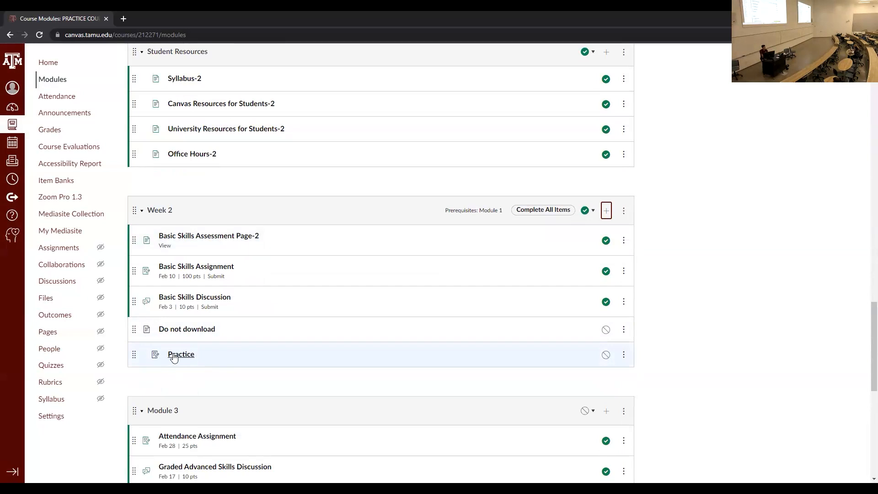
- Add a text header named Practice Header to the Week 2 module with its indentation set to Don't Indent
left_click(605, 212)
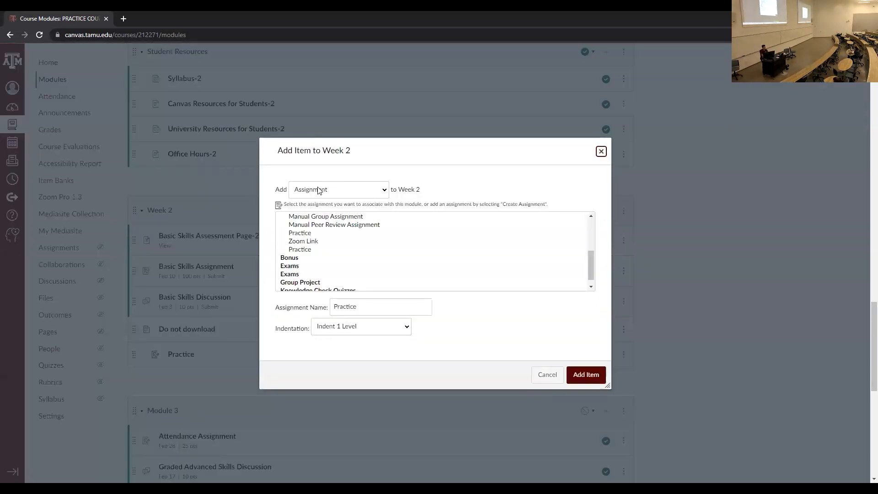
left_click(320, 189)
left_click(322, 243)
left_click(325, 217)
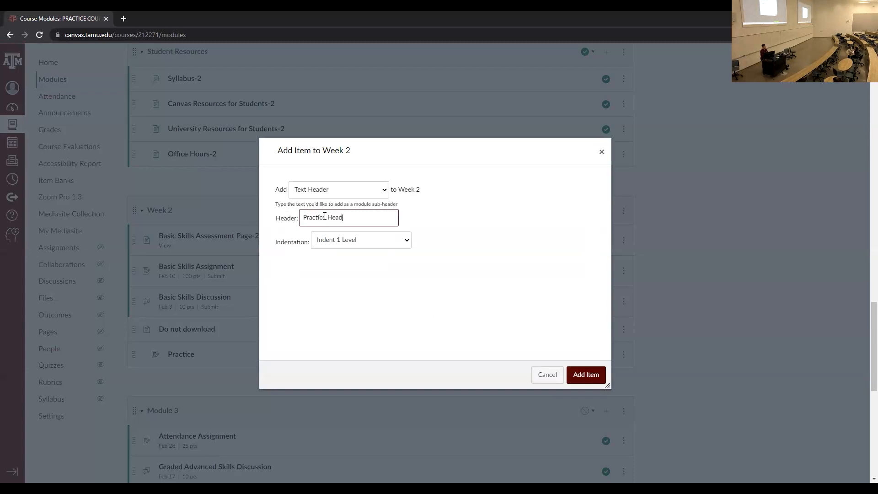
left_click(372, 246)
key("Return")
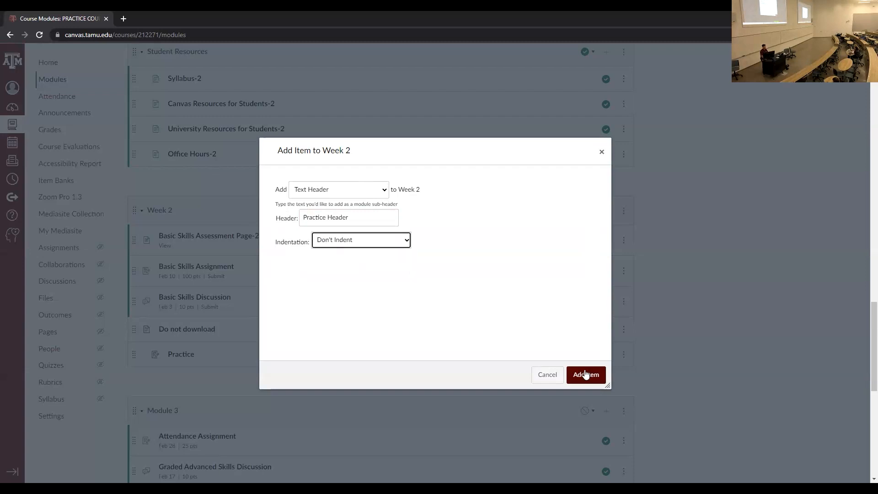
left_click(586, 375)
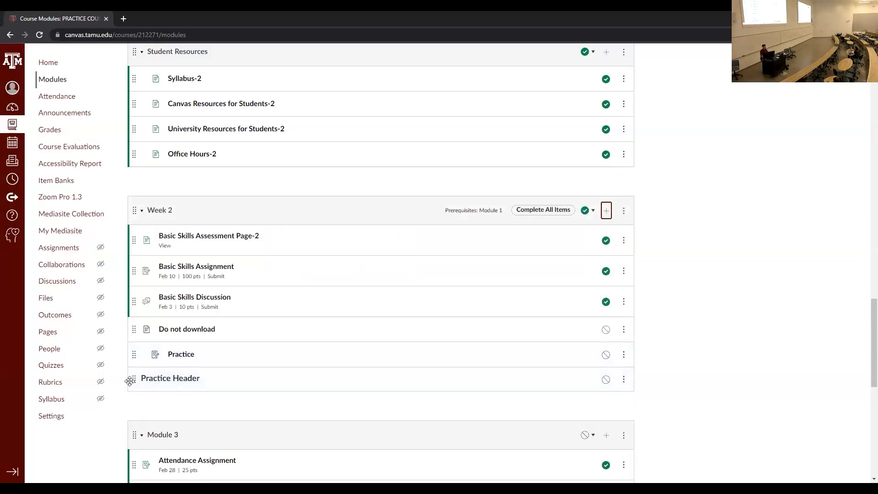
- Move the Practice Header text header above the Practice assignment in Week 2 and rename it Assignments
left_click_drag(134, 377, 133, 353)
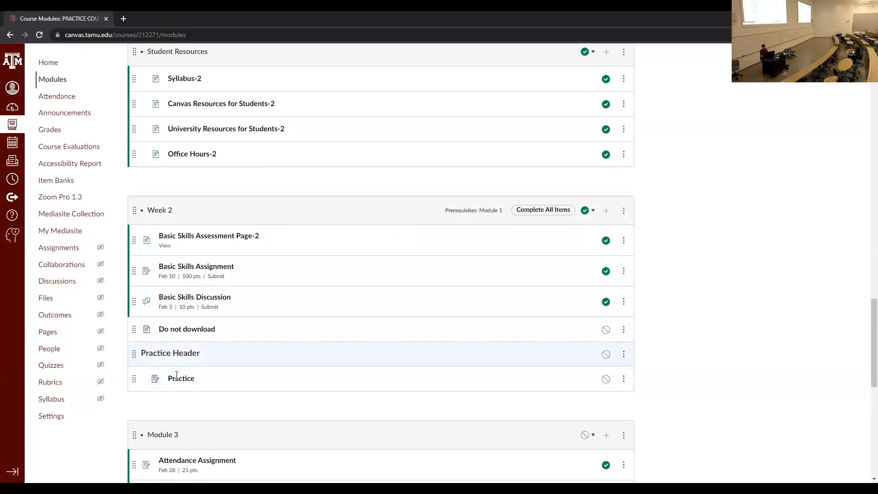
left_click(624, 354)
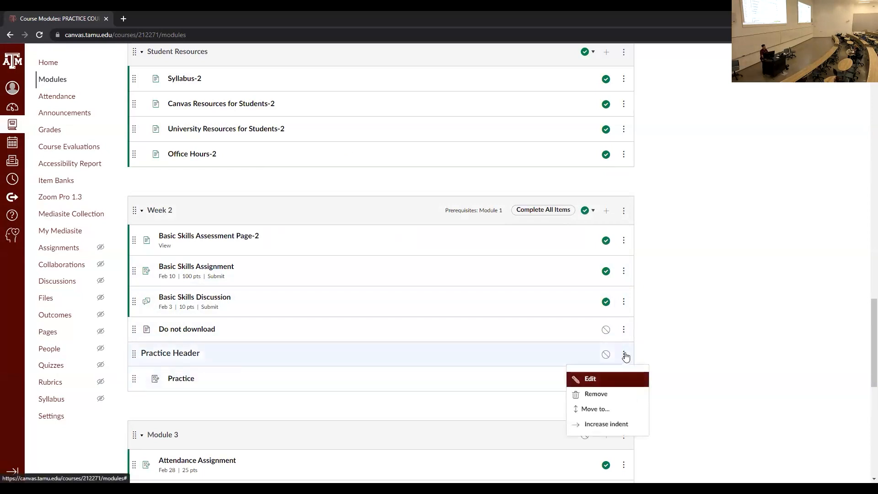
left_click(584, 379)
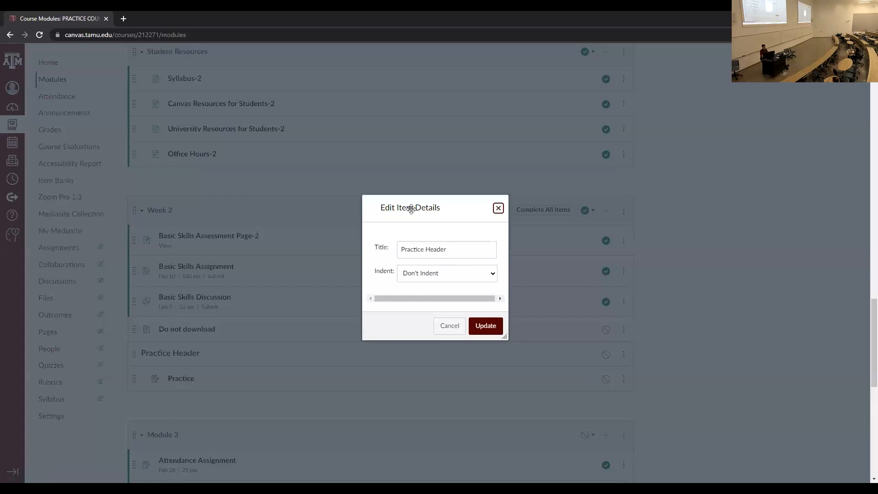
triple_click(422, 253)
type("Assignments")
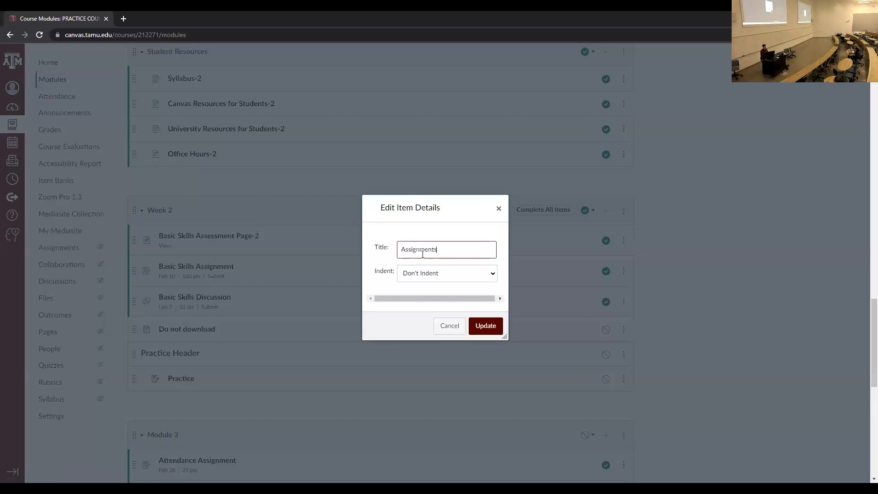
left_click(497, 327)
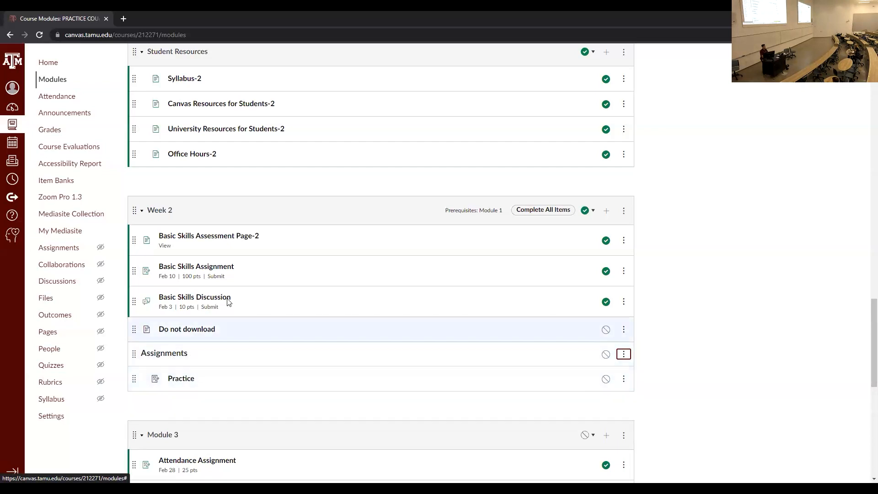
- Add a text header named Discussion to the Week 2 module and move it above all the other items
left_click(624, 215)
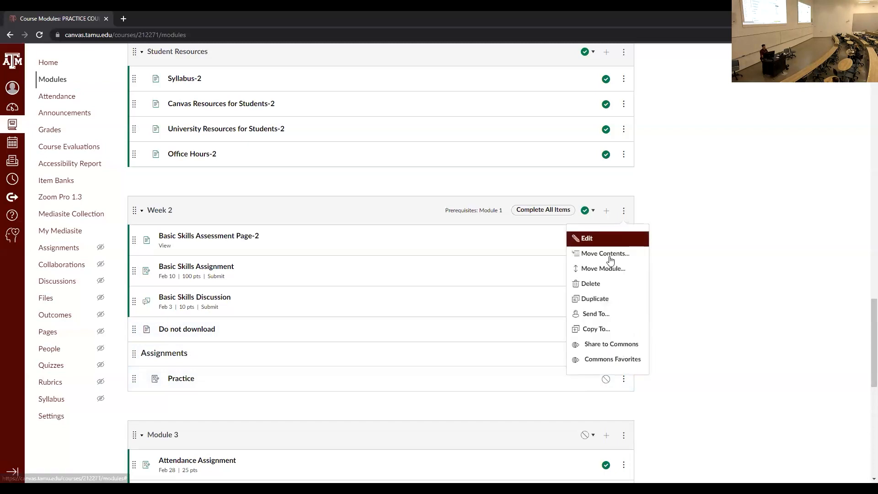
left_click(606, 211)
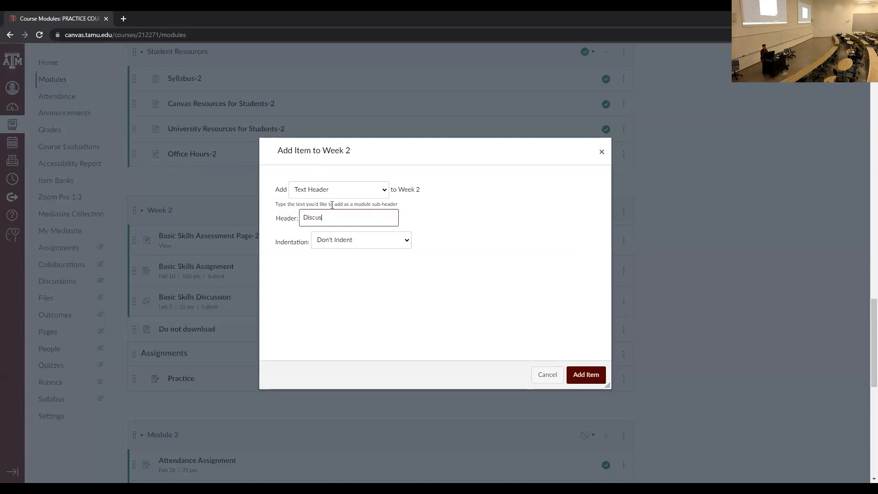
type("Discussion")
key("Return")
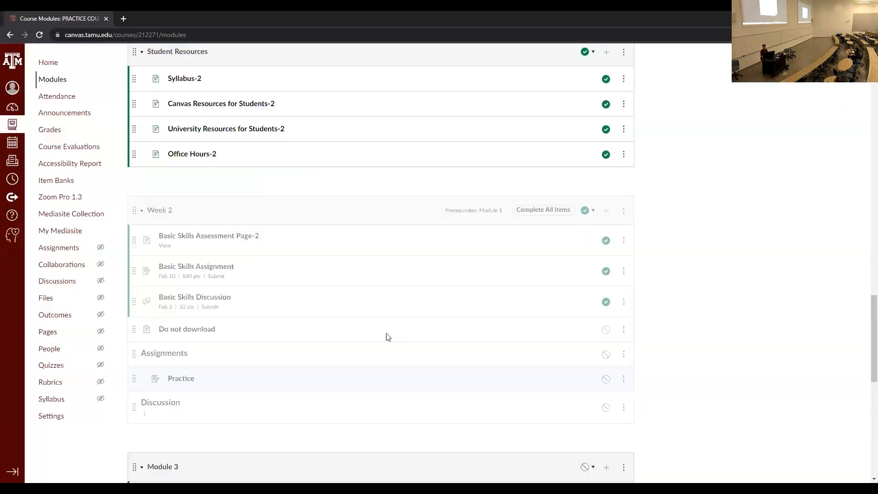
left_click_drag(134, 383, 133, 236)
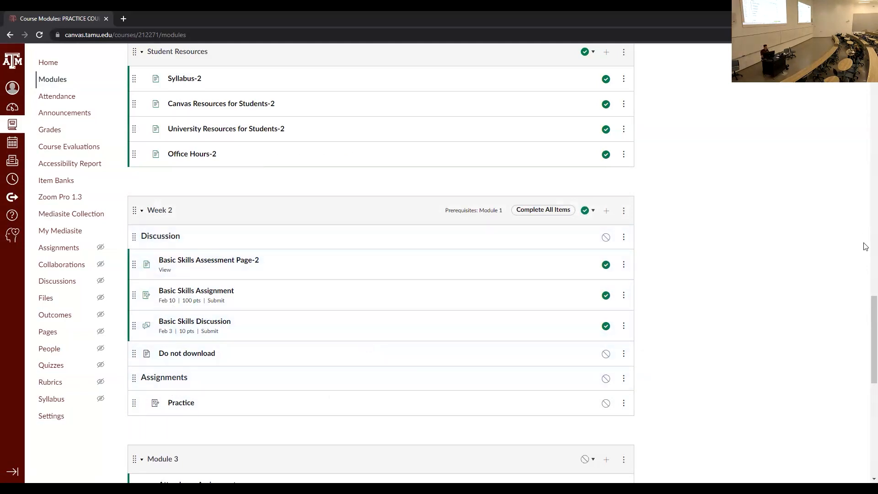
scroll(714, 311, "down", 2)
scroll(691, 341, "down", 6)
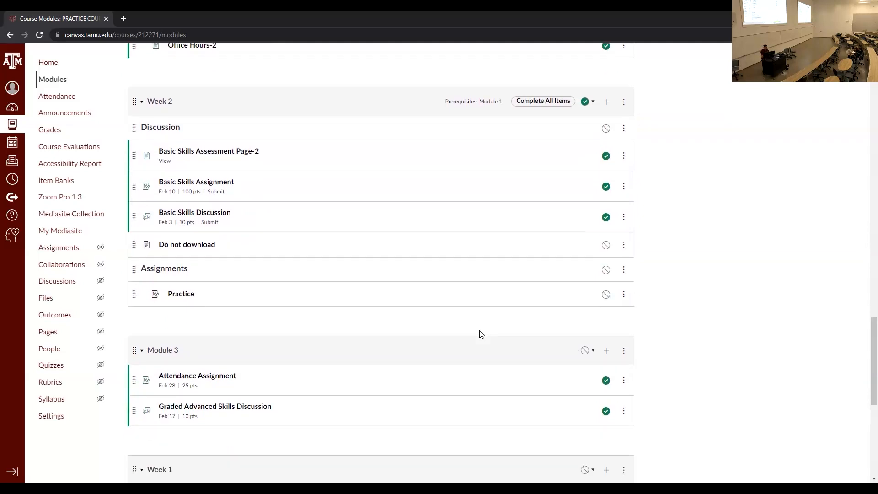
scroll(700, 292, "up", 7)
scroll(707, 291, "up", 1)
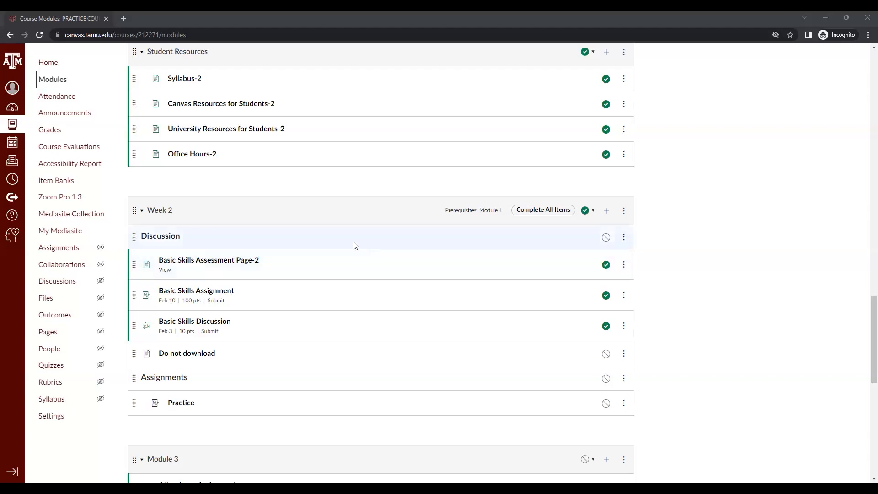
- Increase the indent of Basic Skills Assessment Page-2 in the Week 2 module
left_click(624, 266)
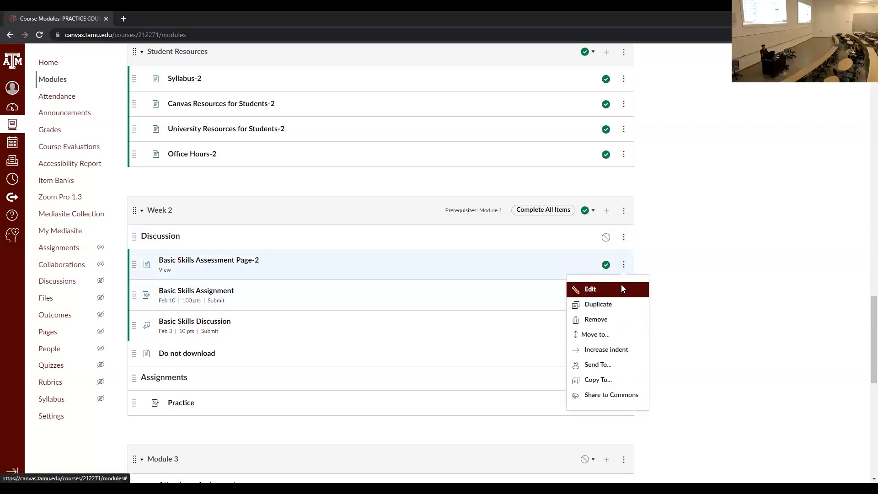
left_click(623, 349)
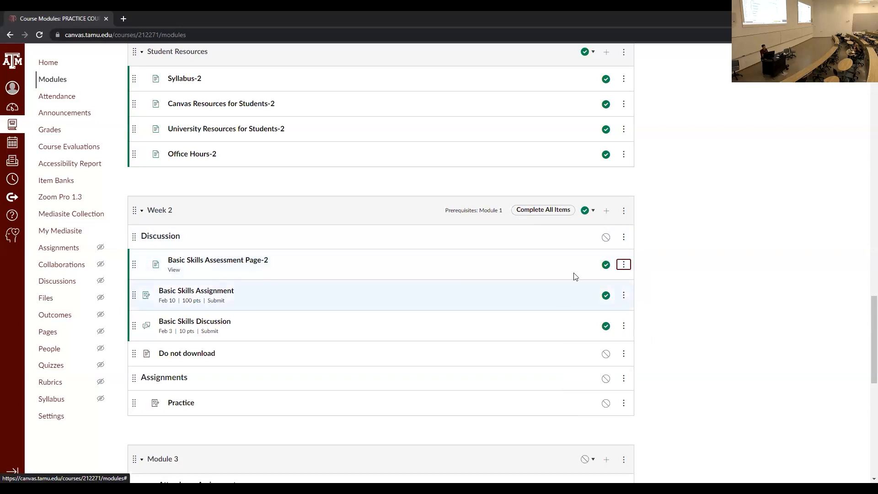
left_click(681, 281)
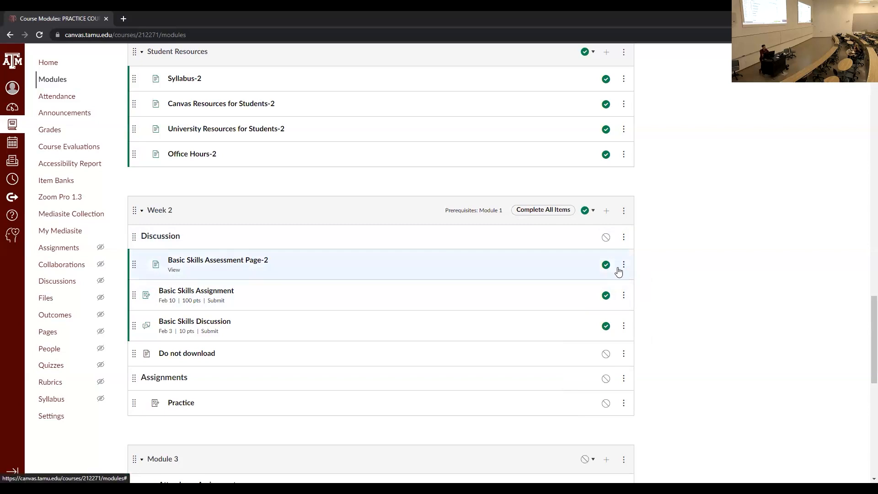
left_click(623, 237)
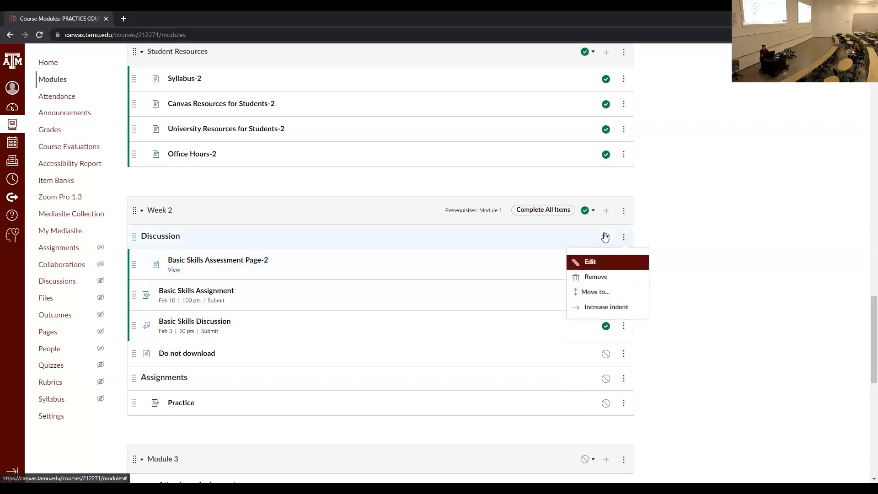
left_click(589, 261)
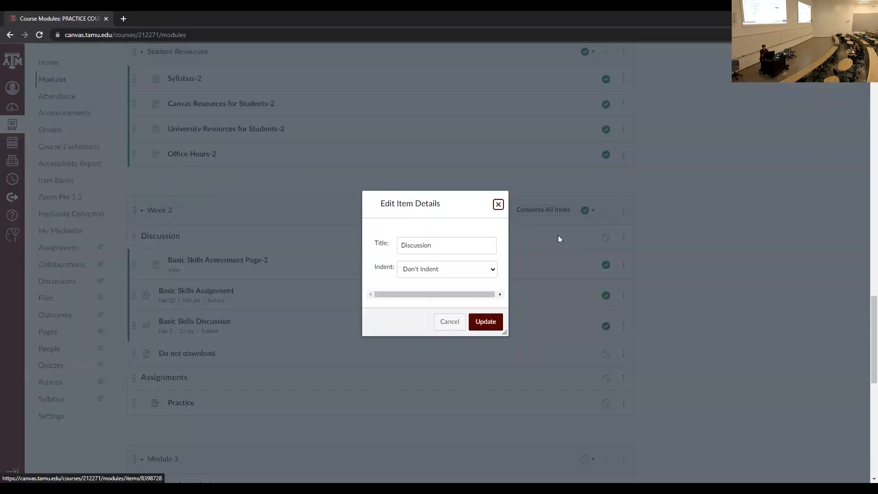
left_click(498, 204)
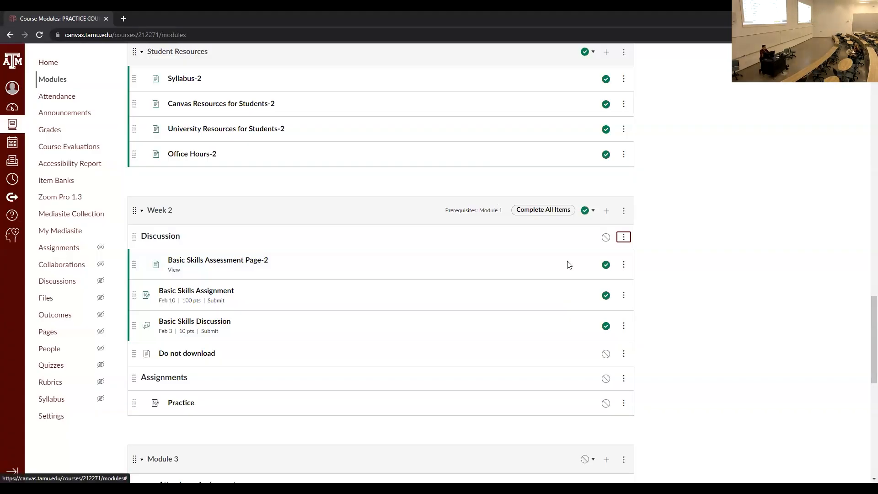
- Rename the Discussion text header in Week 2 as A. Discussion
left_click(623, 237)
left_click(589, 257)
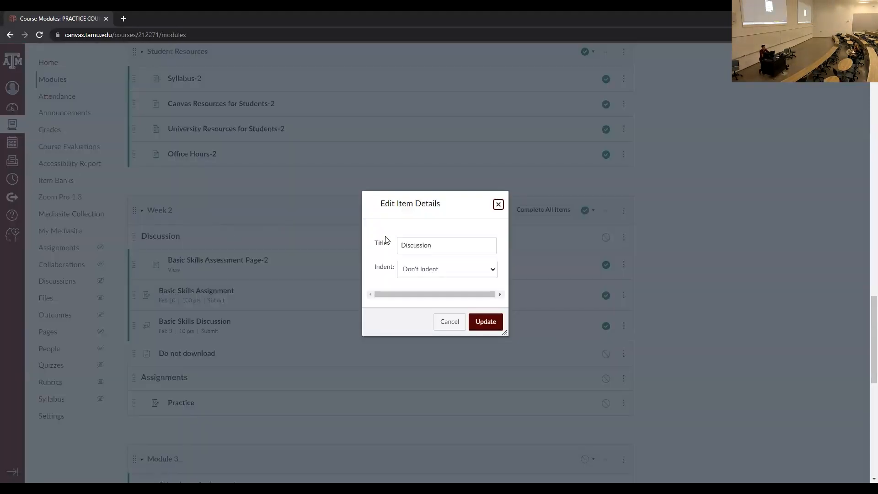
left_click(401, 244)
type("A.")
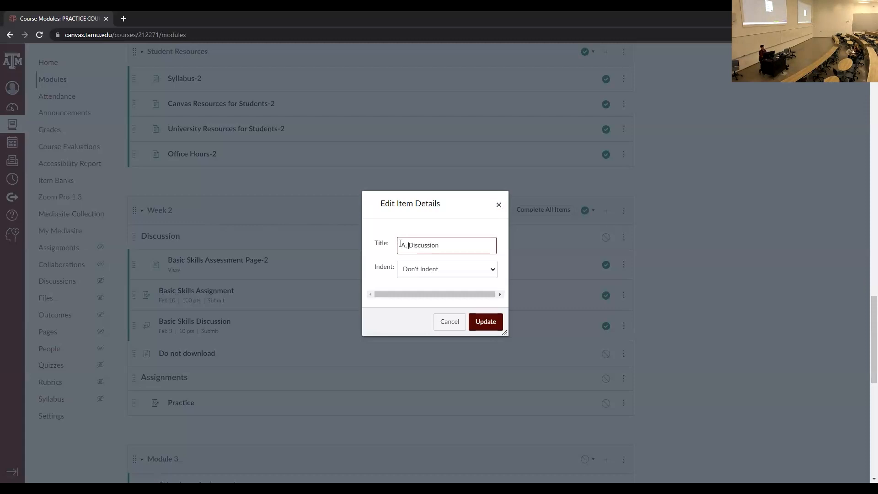
left_click(486, 321)
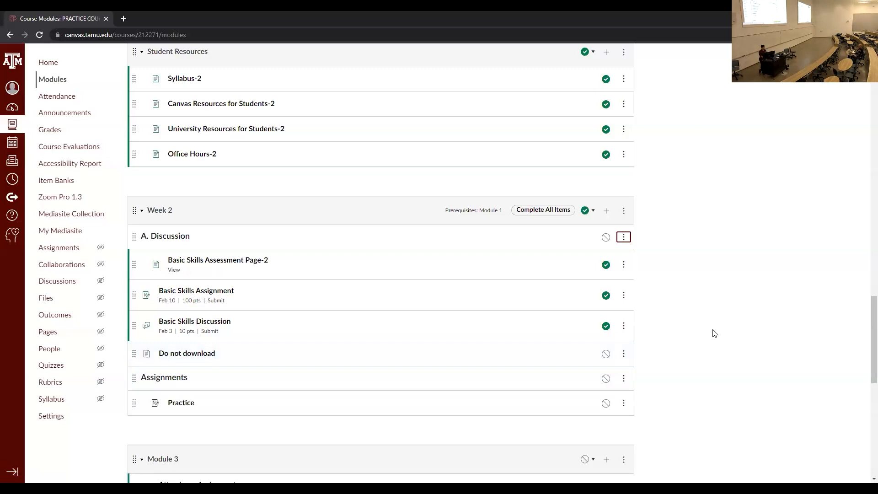
- Try an emoji at the end of the A. Discussion header's title and rename the header as A. Module 1 Discussion
left_click(624, 237)
left_click(616, 261)
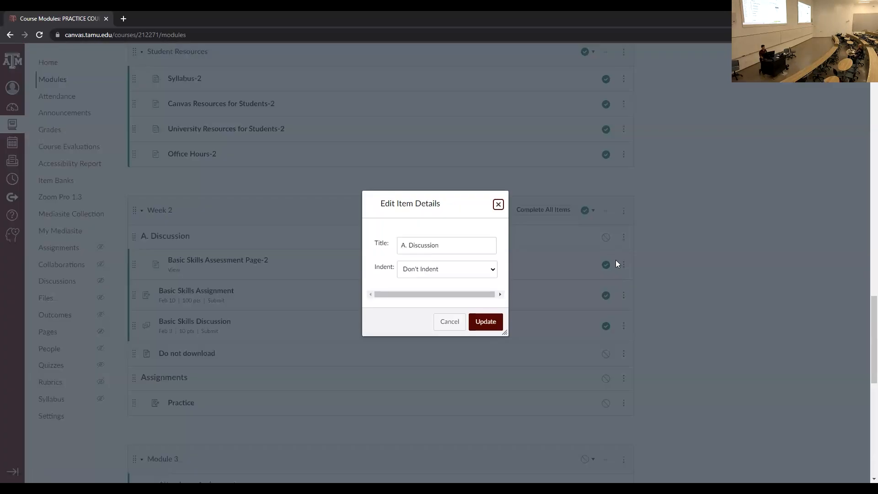
left_click(474, 239)
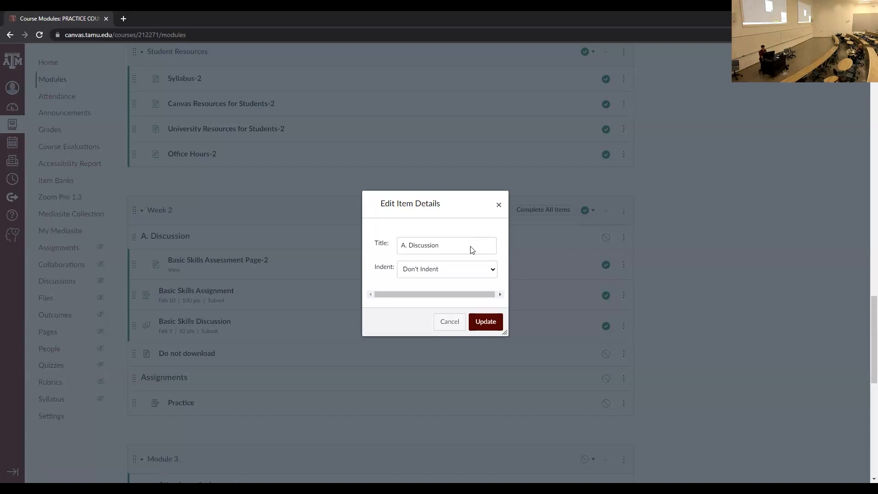
left_click(471, 248)
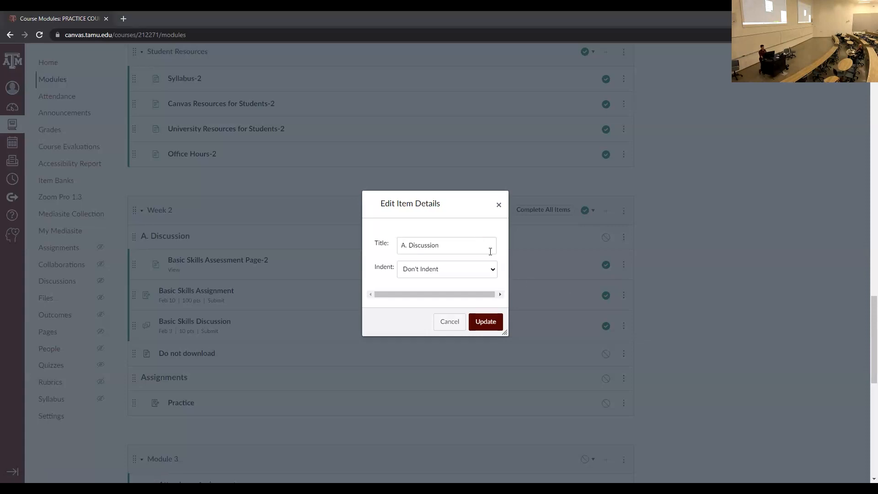
left_click(467, 241)
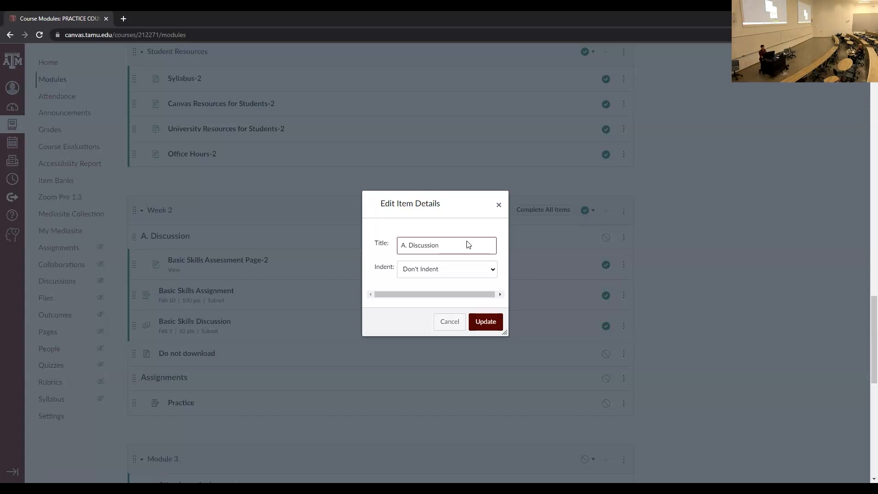
left_click(467, 242)
triple_click(471, 241)
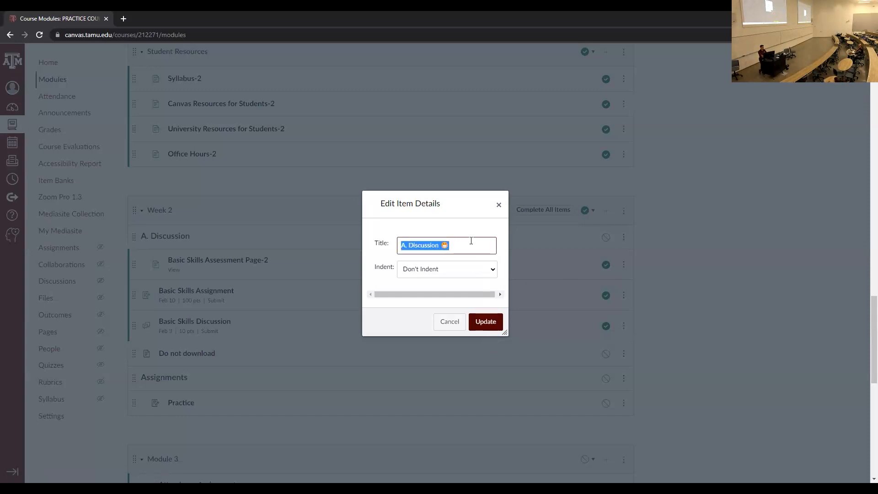
type("A. ")
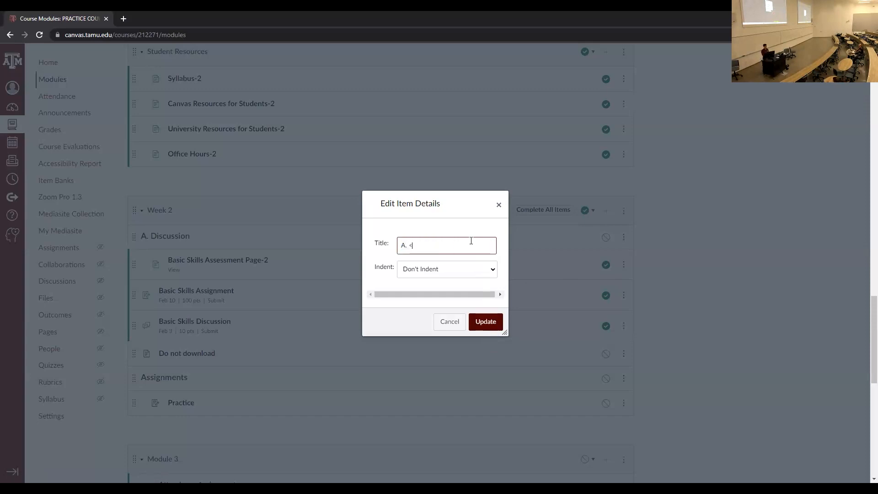
type("Modu")
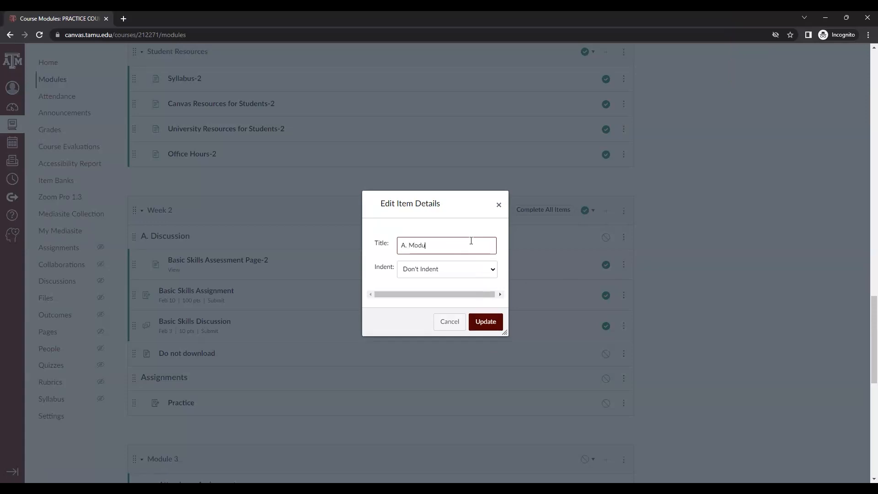
type("le 1 Discussion")
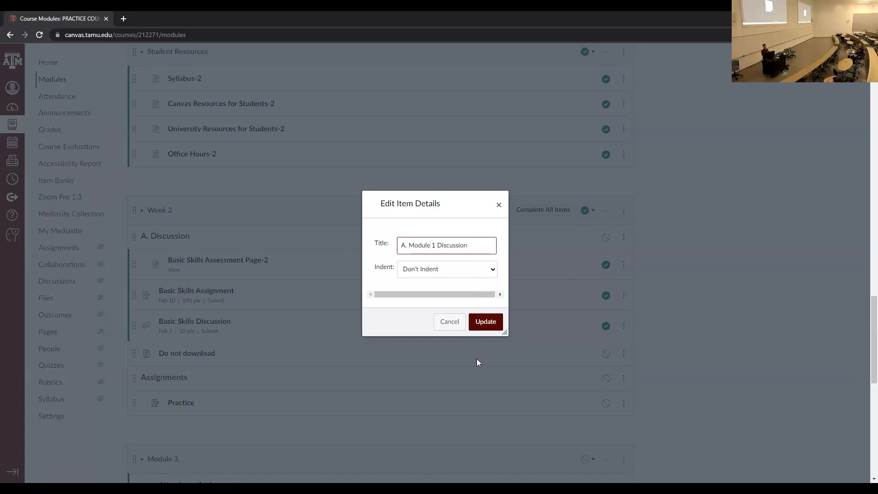
left_click(486, 322)
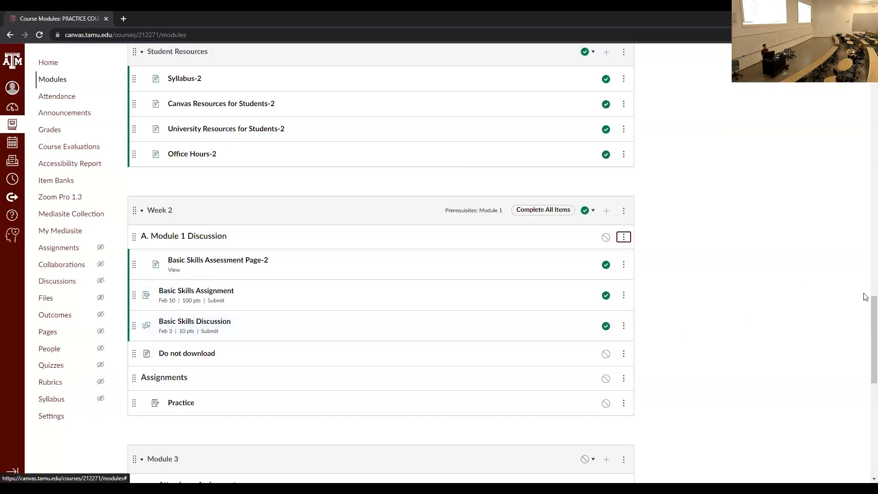
- Remove the "A." prefix from the Week 2 text header so its title reads Module 1 Discussion
left_click(624, 237)
left_click(587, 259)
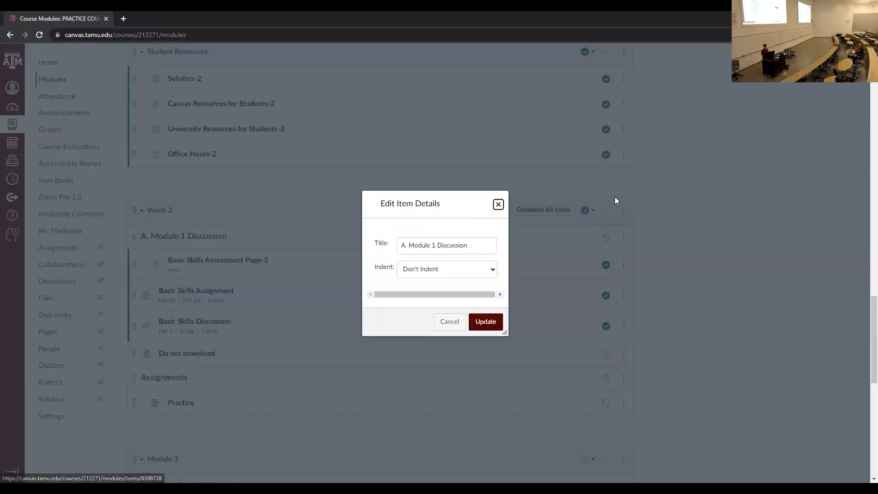
left_click(409, 244)
key("BackSpace")
key("BackSpace")
key("BackSpace")
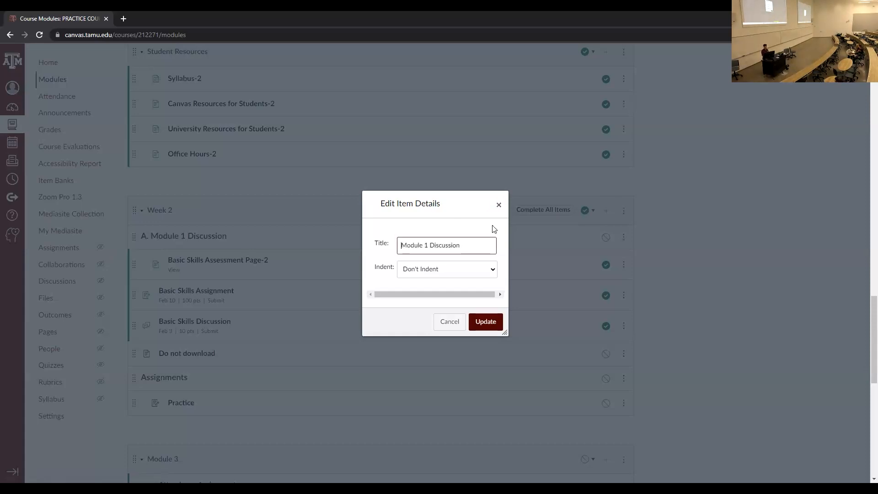
left_click(486, 322)
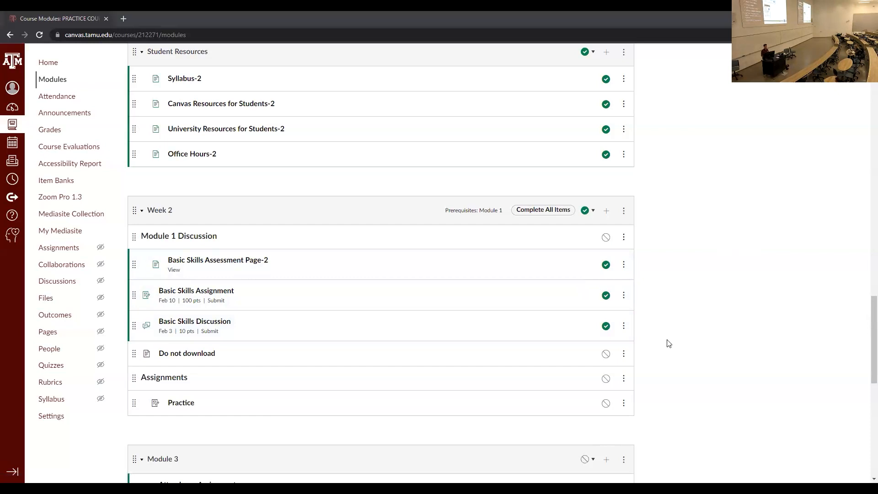
- Switch to the presentation slides and advance to the Two Minute Check #1 slide
key("alt+Tab")
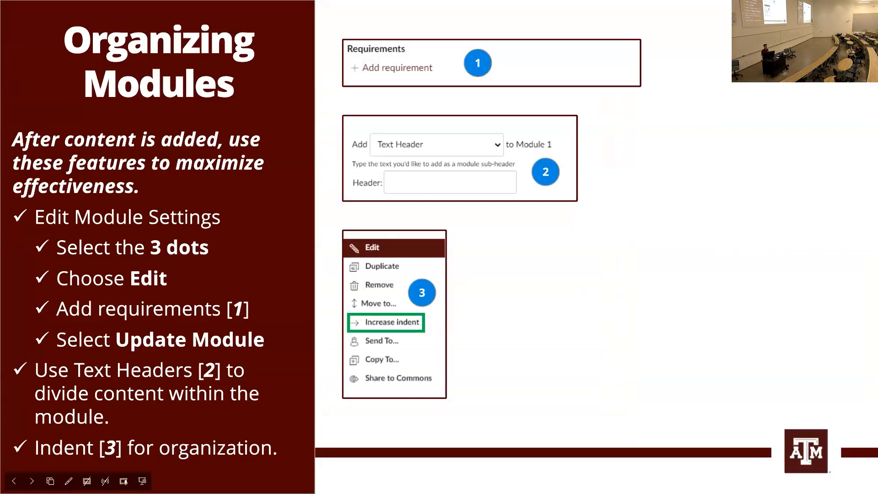
key("Right")
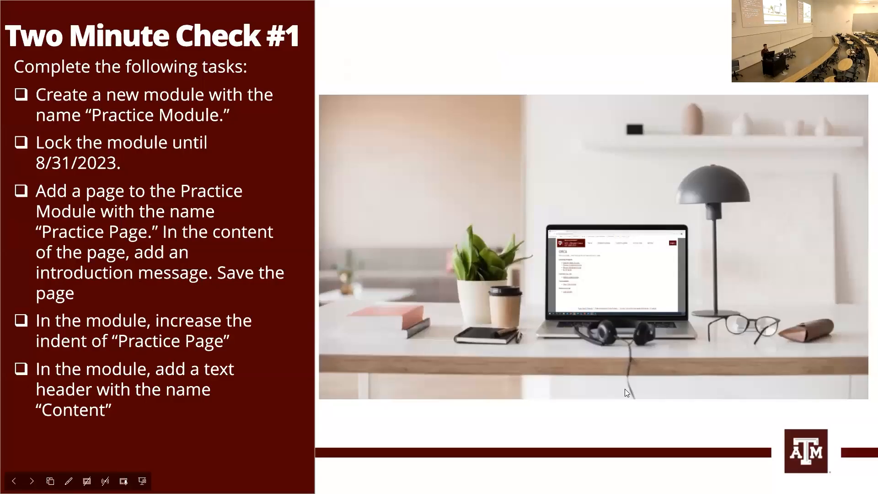